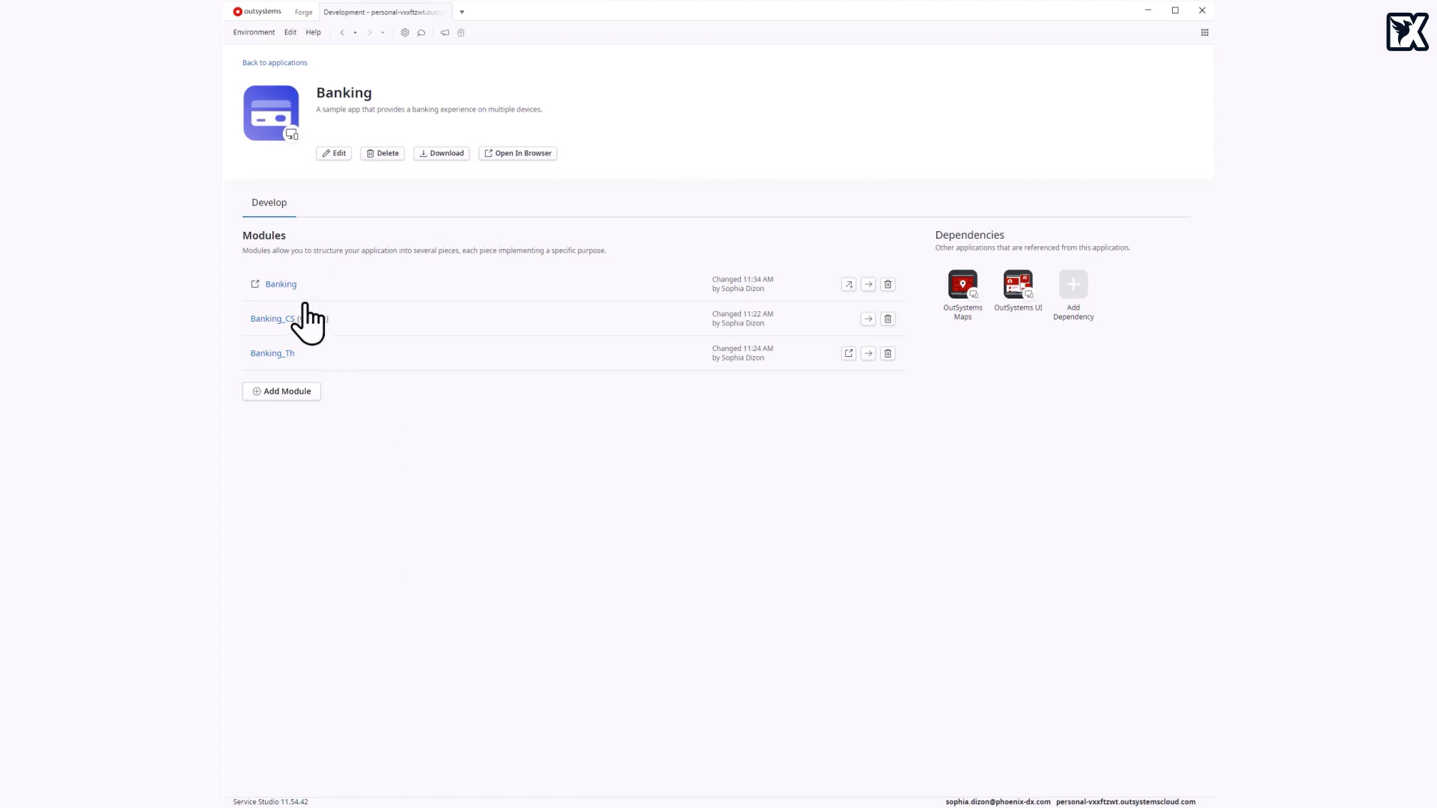
Open the Banking module from the application page to show its SubmitOnClick flow
click(279, 284)
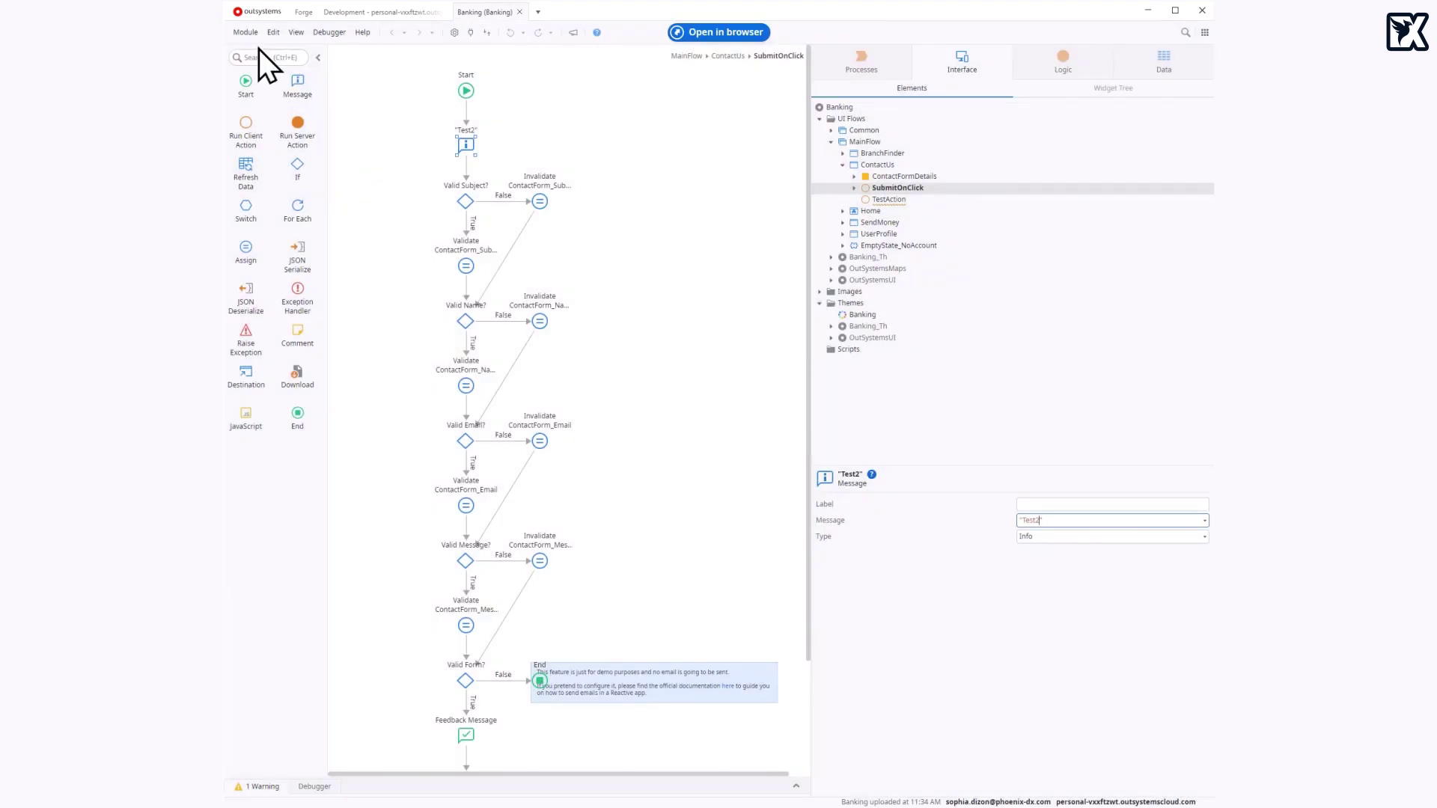
Compare the Banking module against version 2, uploaded at 11:24 AM
click(247, 33)
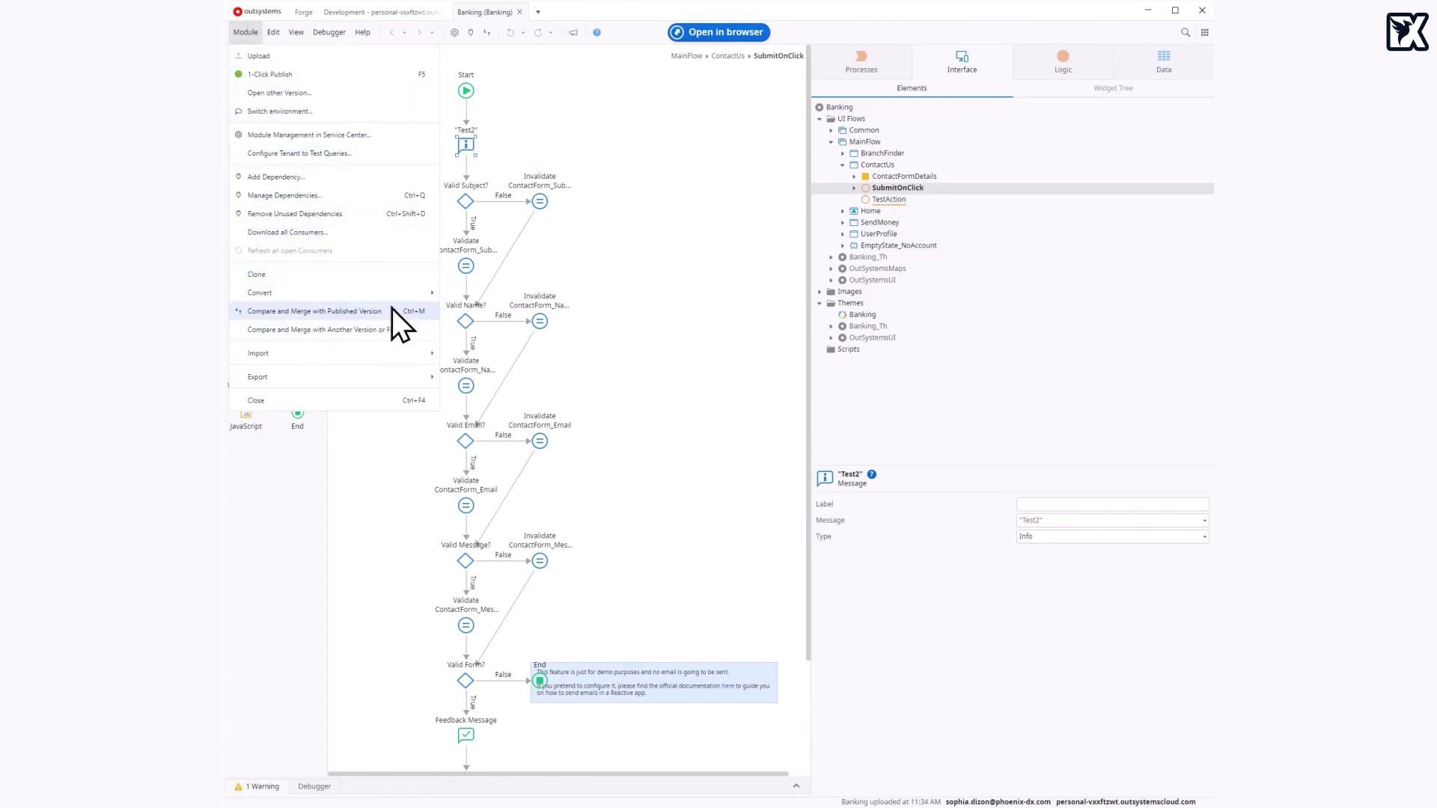
click(385, 330)
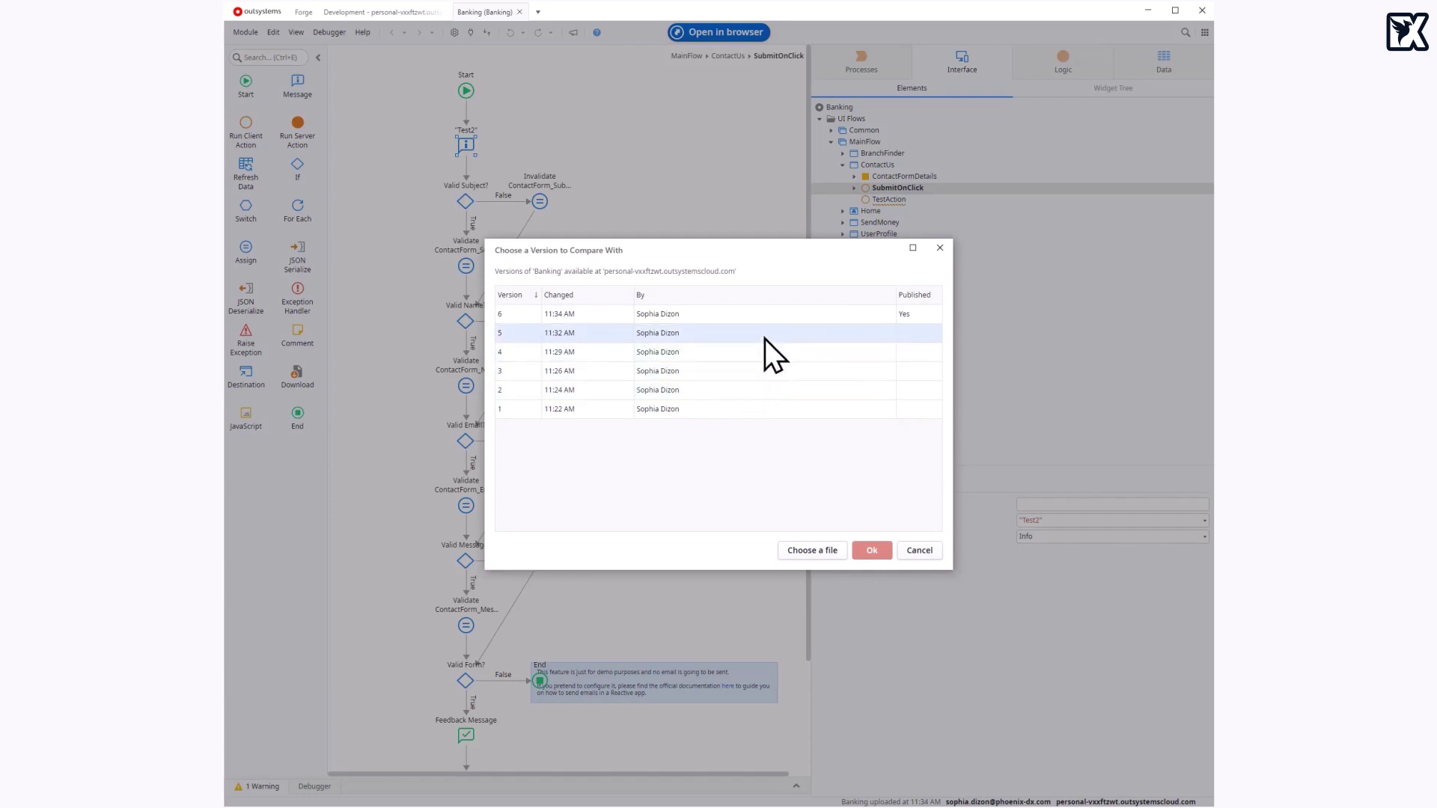
click(812, 550)
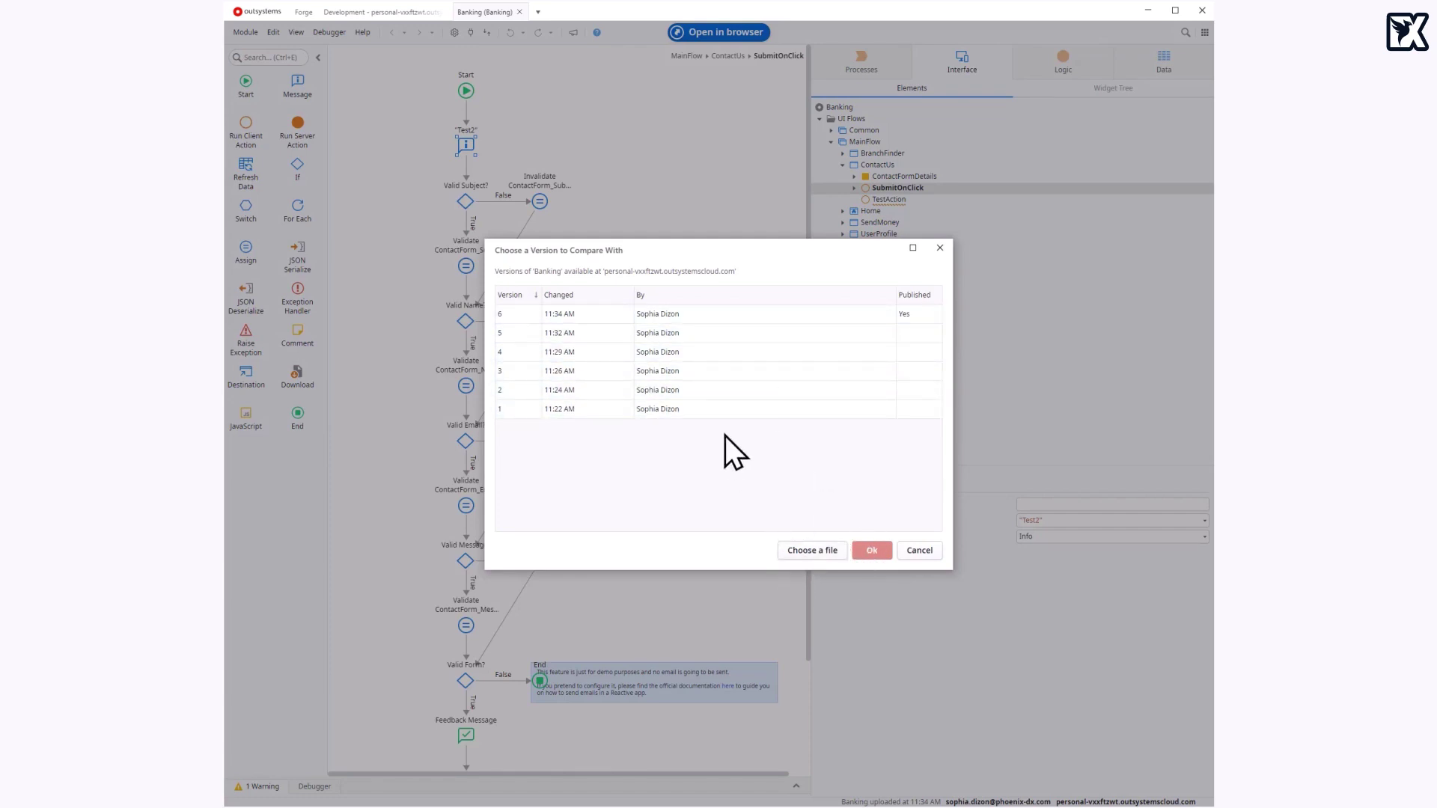
click(772, 392)
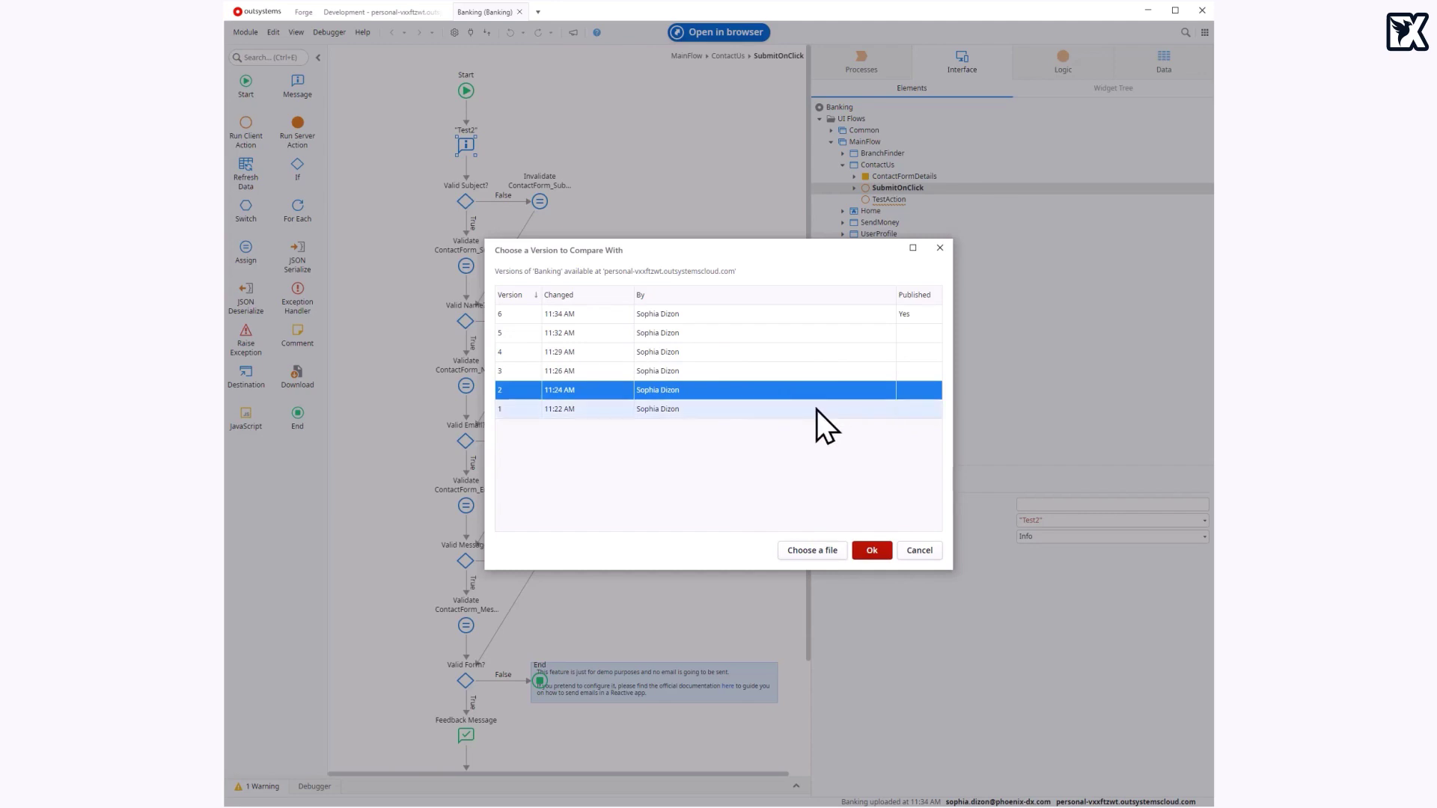
click(871, 550)
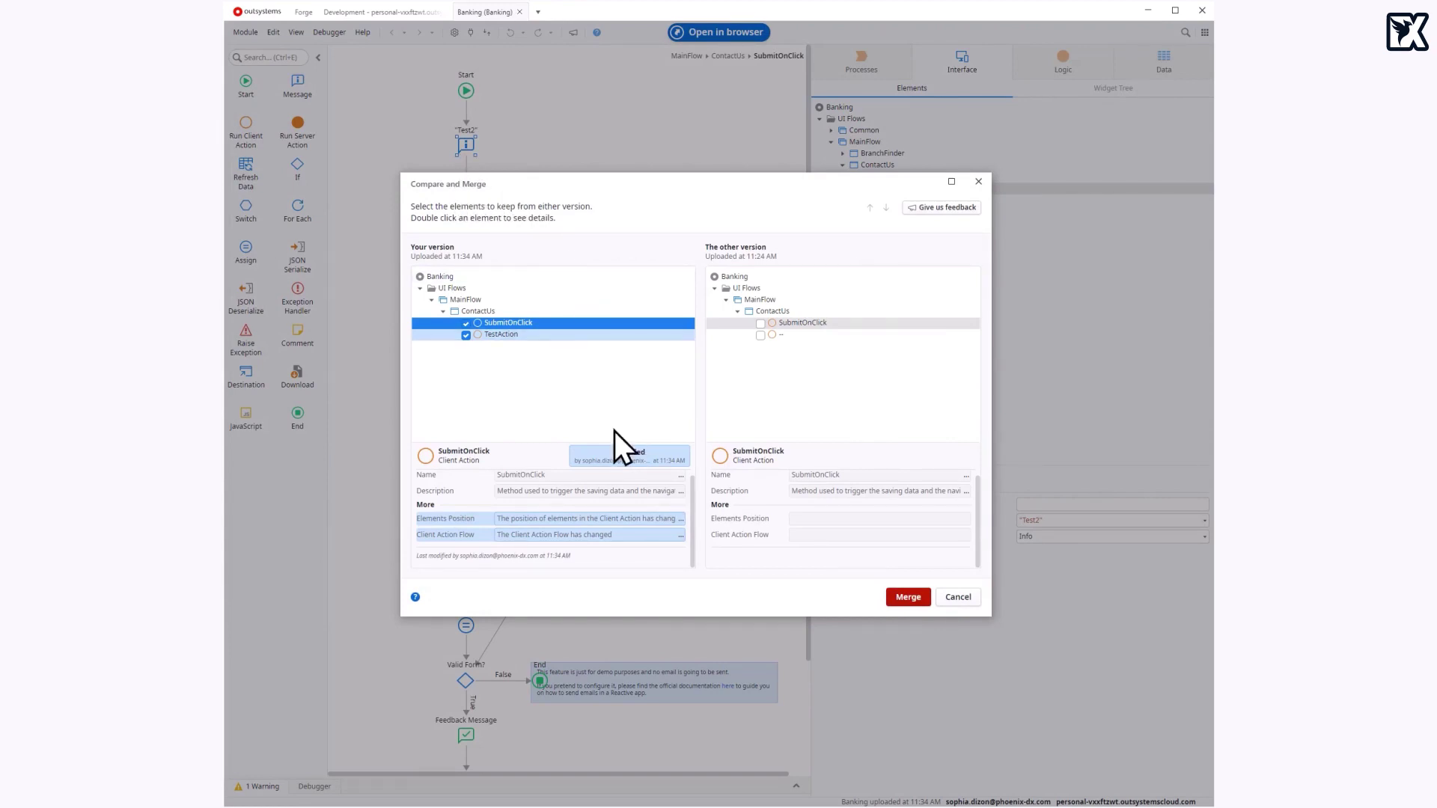
Review SubmitOnClick's differences, keep the other version's SubmitOnClick, and merge
double_click(551, 322)
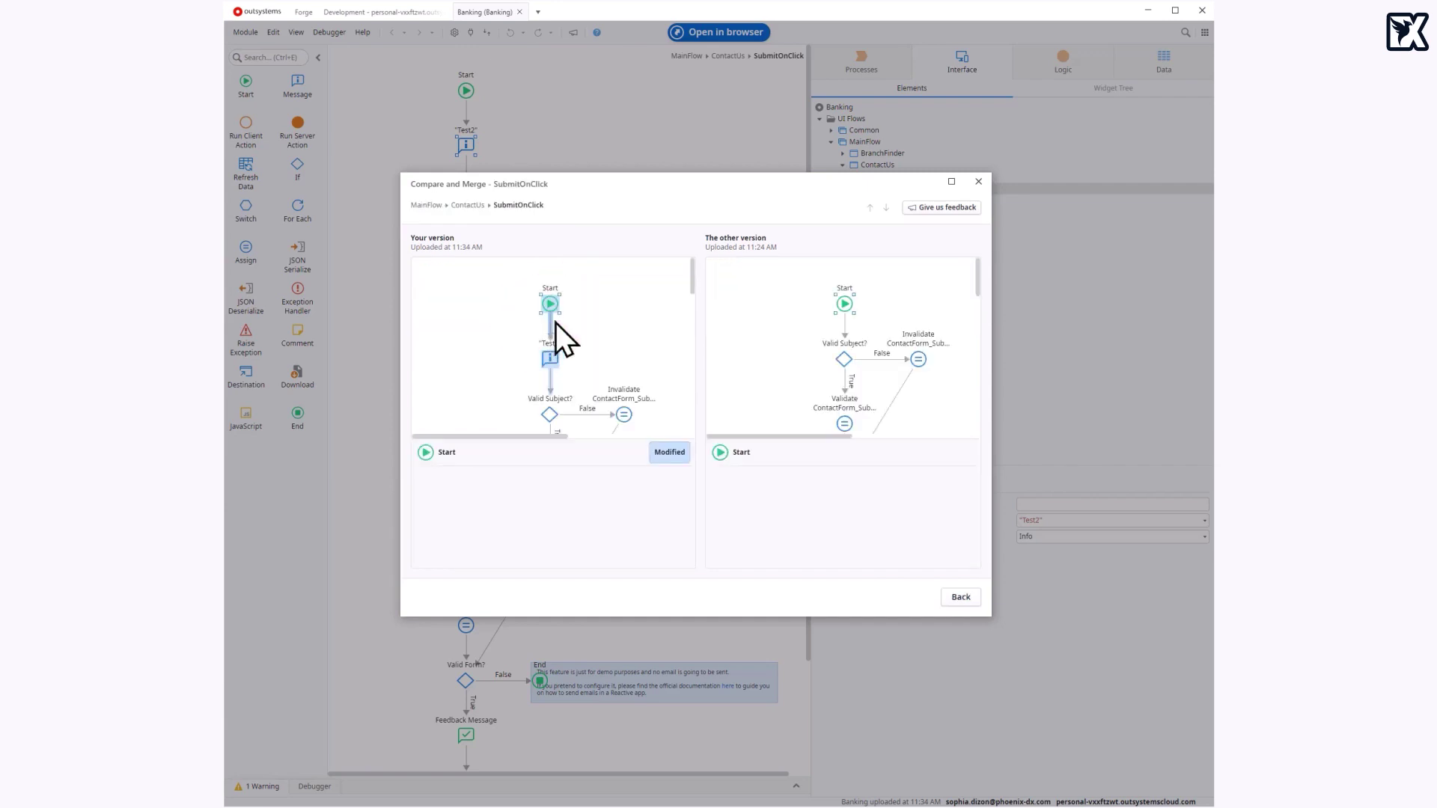
scroll(564, 337, down, 3)
scroll(802, 334, down, 3)
scroll(575, 377, down, 1)
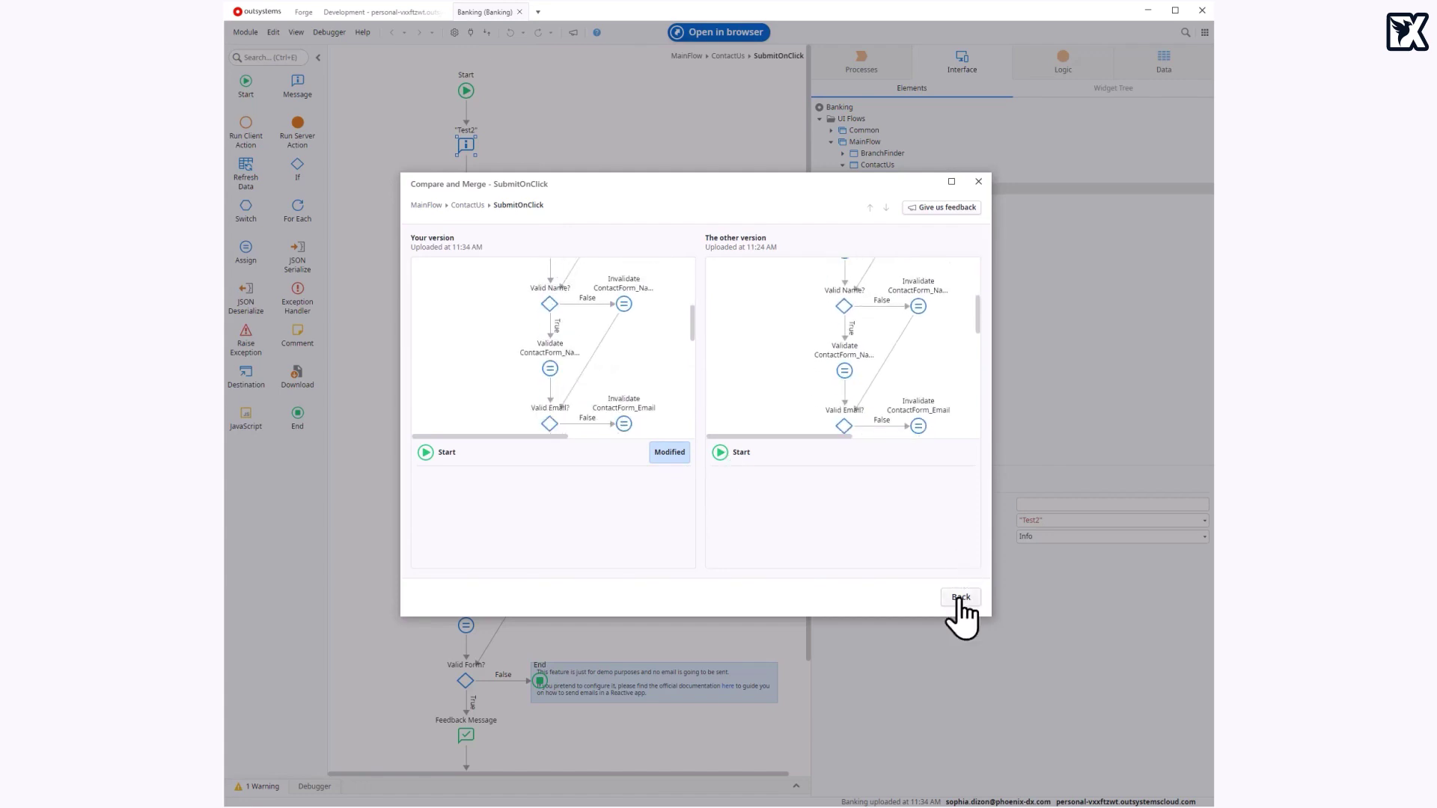
click(960, 597)
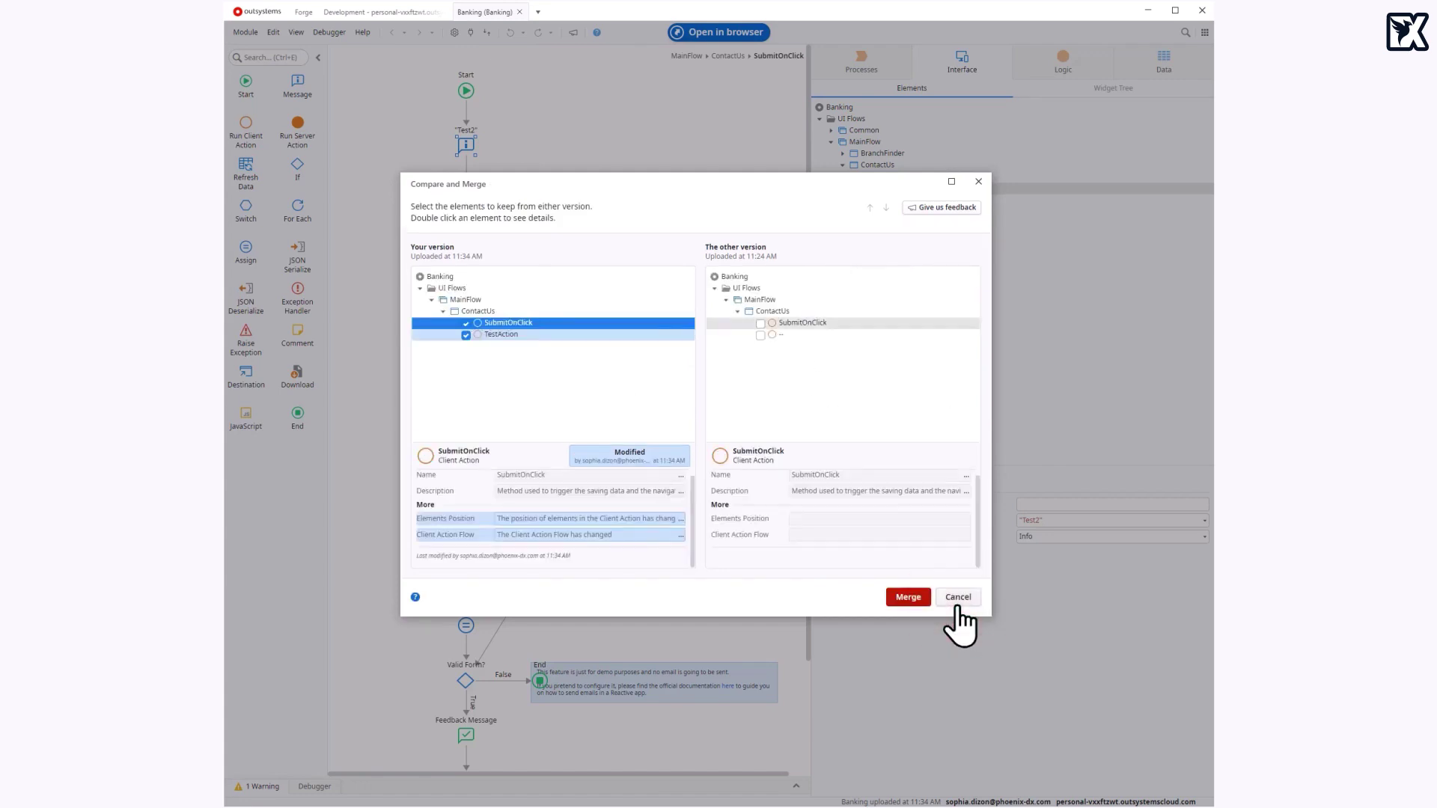
click(761, 325)
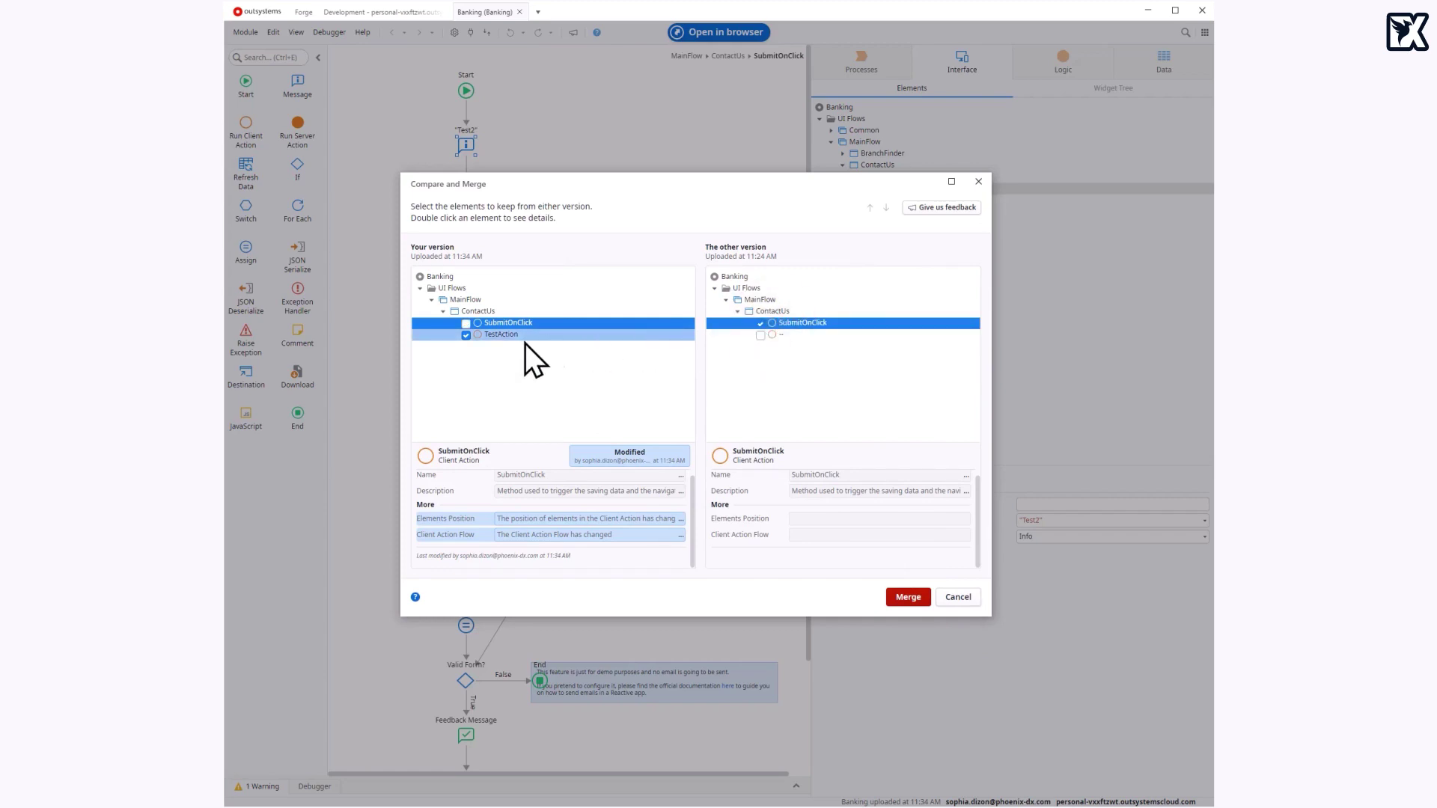
click(907, 597)
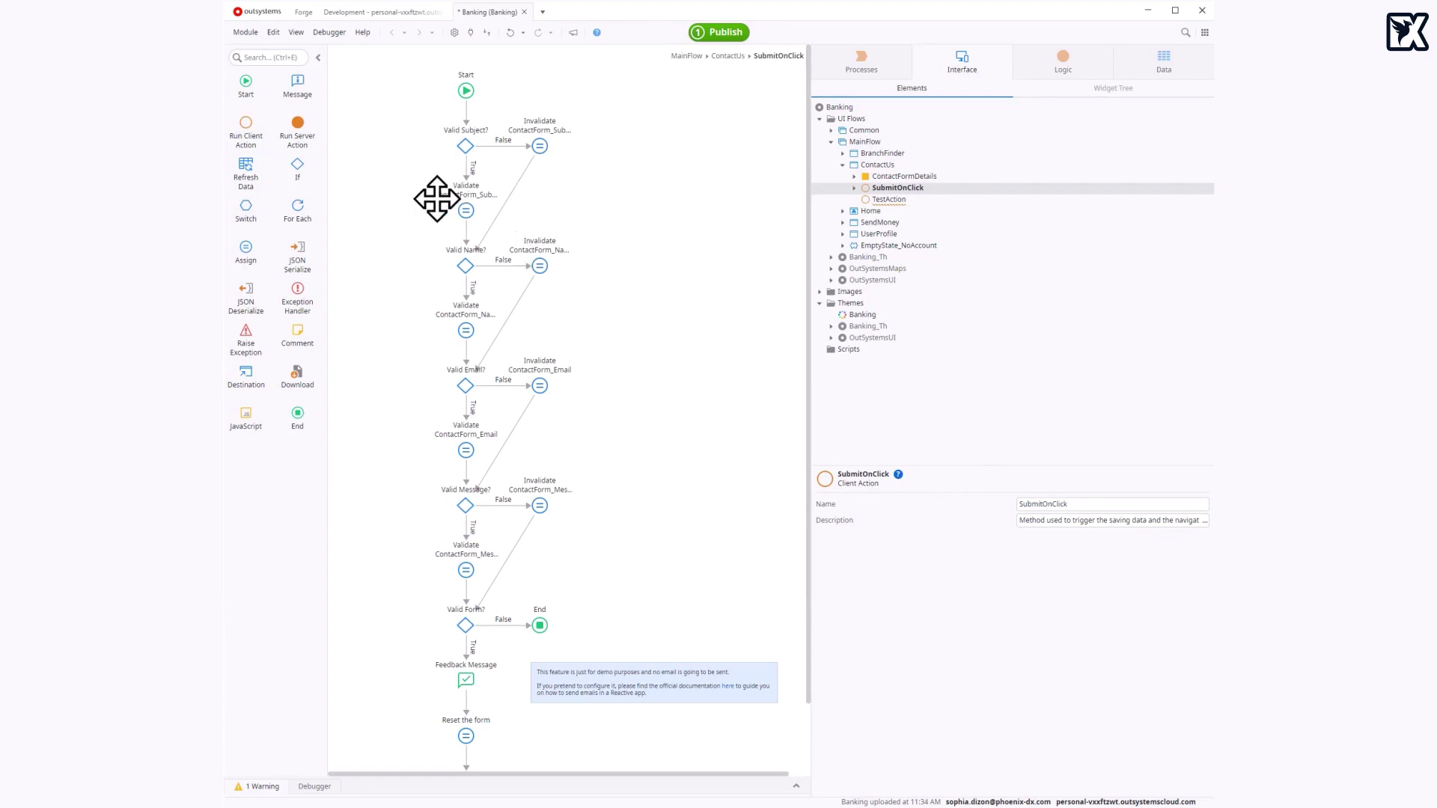
Start a Compare and Merge using the Bankingv2.oml file from Downloads
mouse_move(465, 202)
click(253, 35)
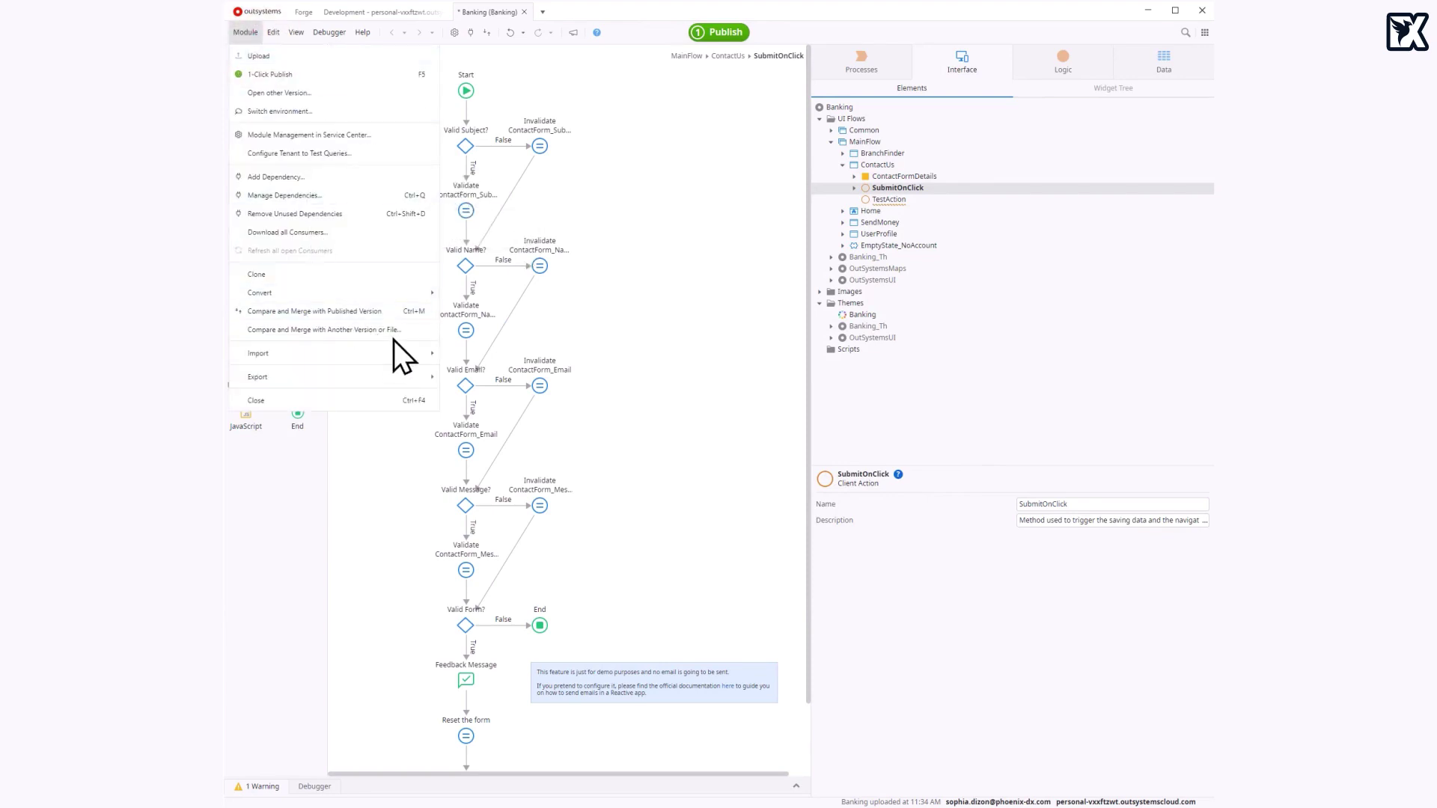
click(324, 331)
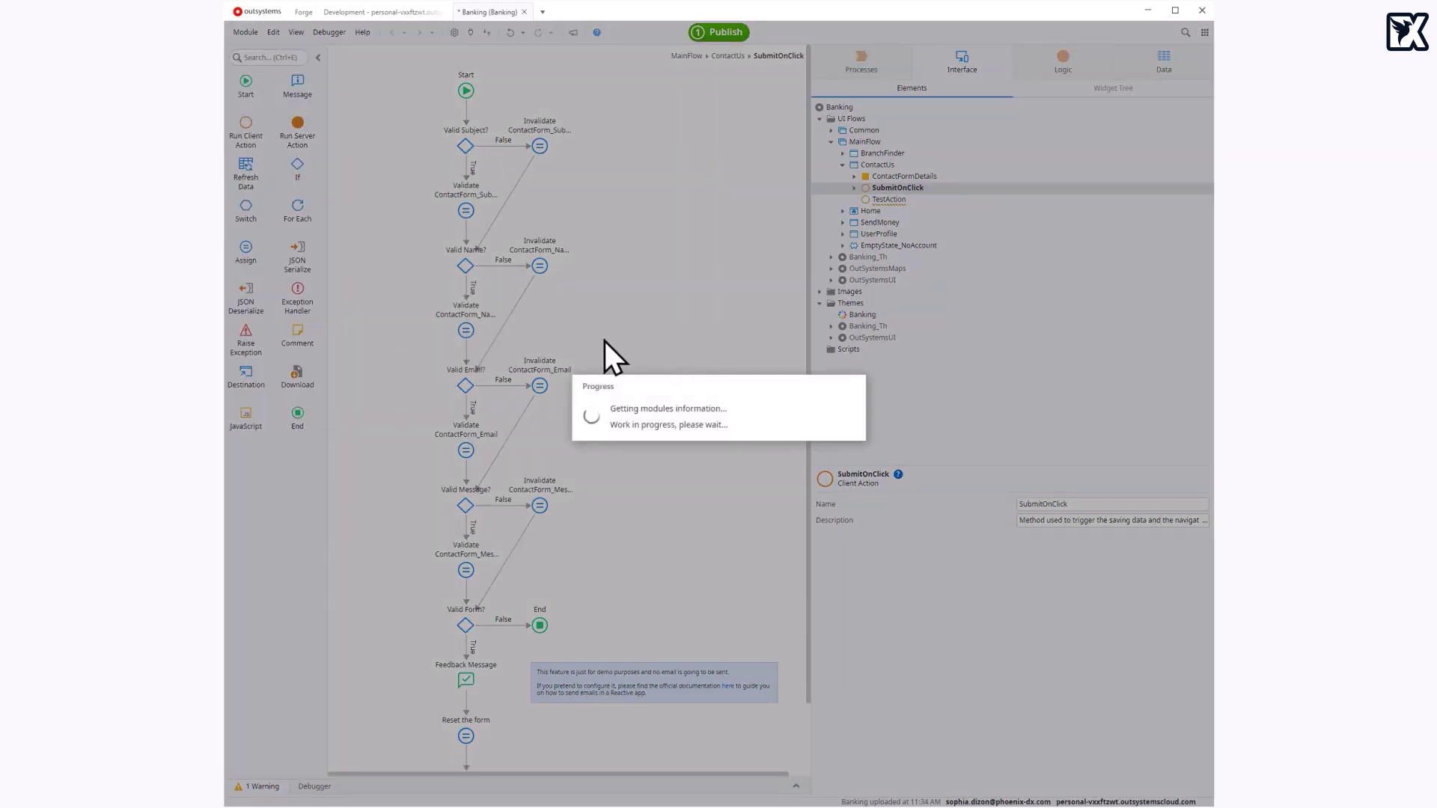
click(810, 551)
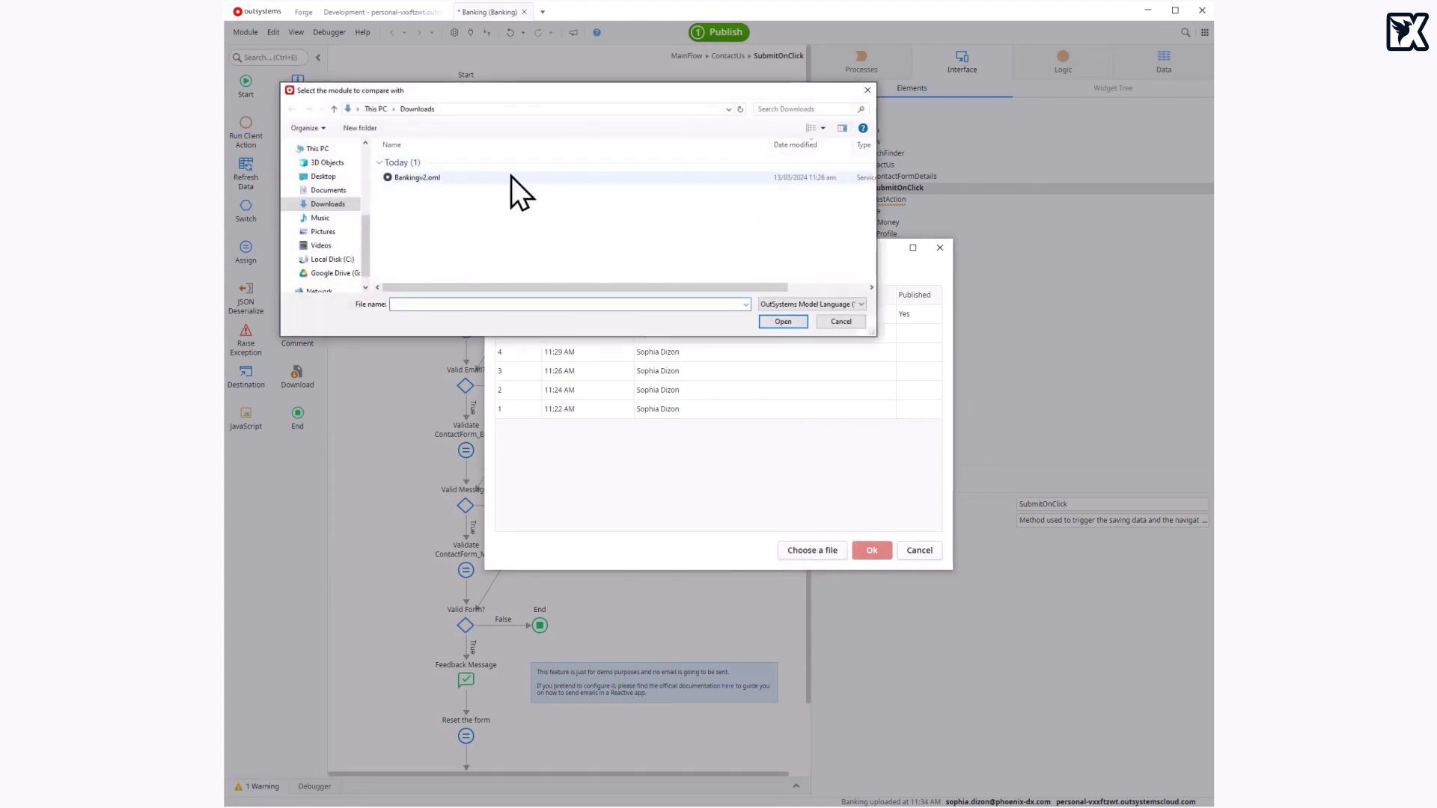
click(410, 177)
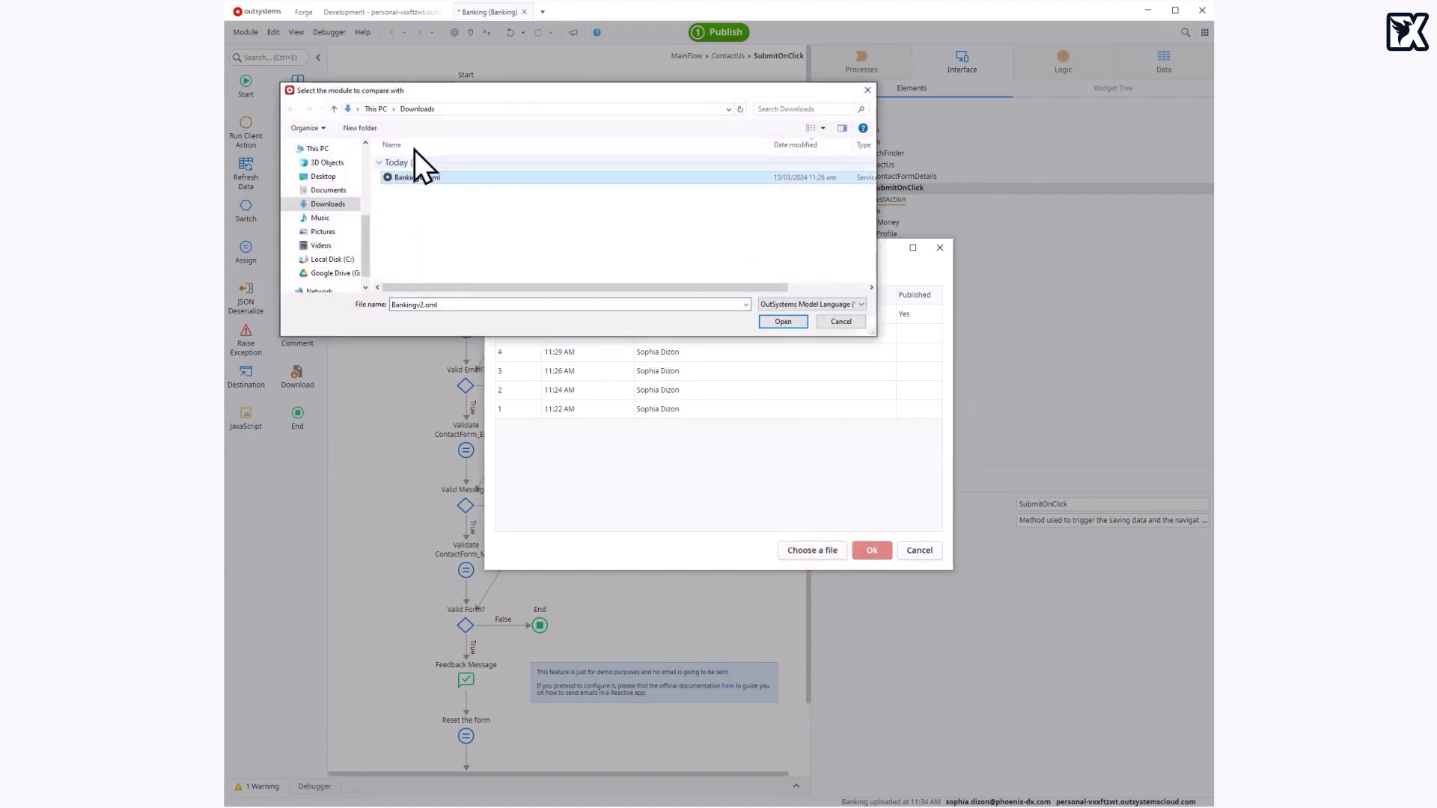
click(783, 323)
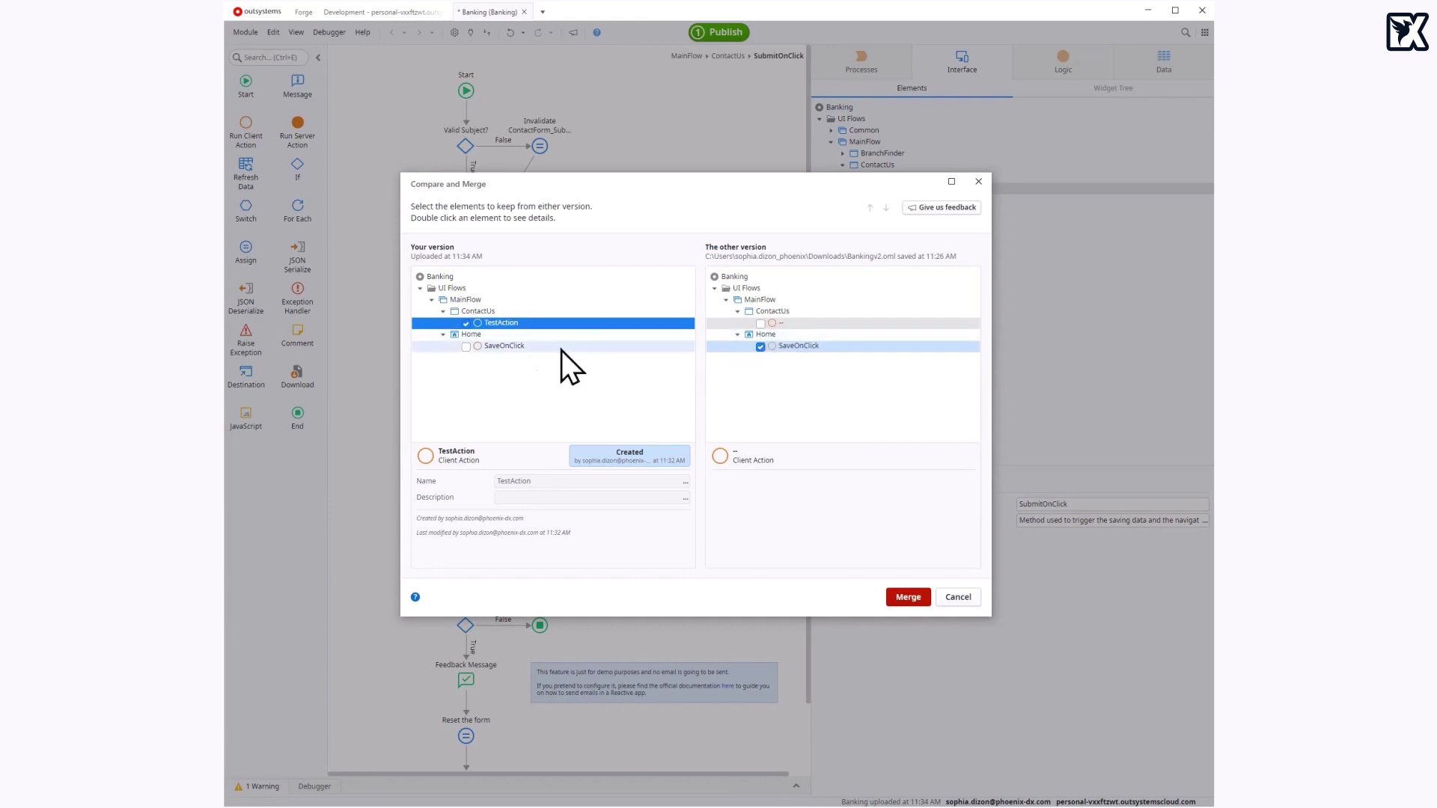
Keep your version's SaveOnClick, inspect its flow differences, and merge
click(466, 347)
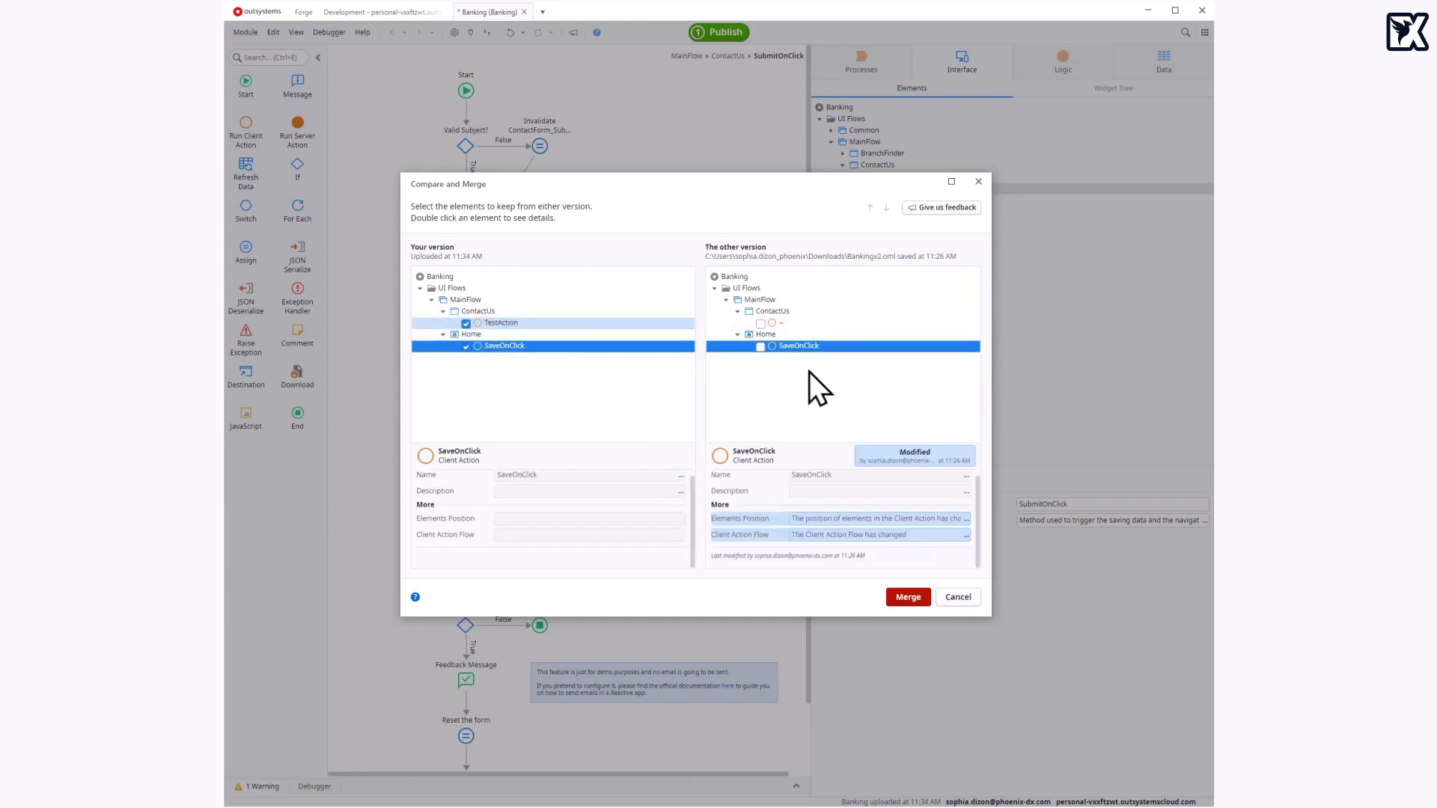
double_click(809, 346)
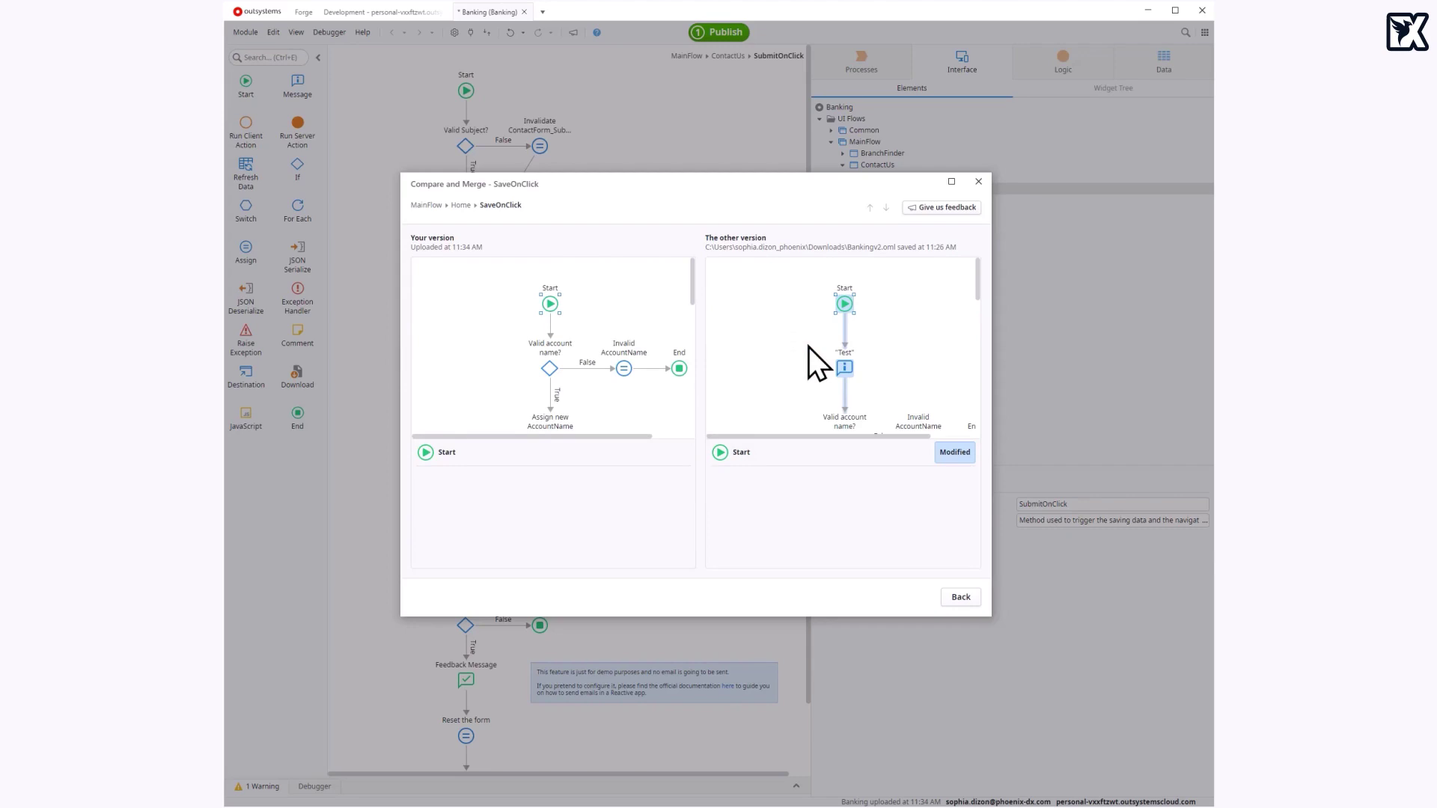
click(961, 597)
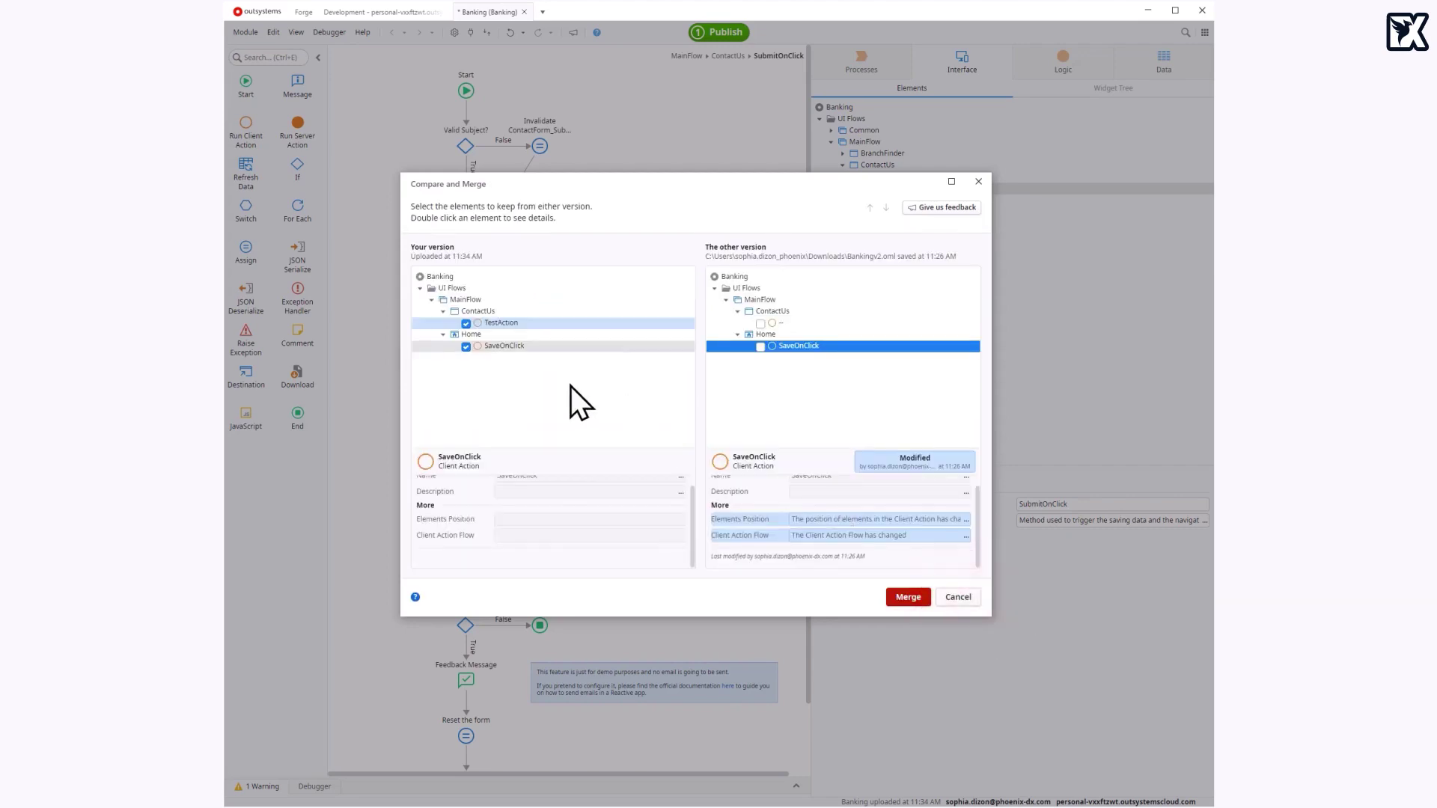
click(908, 596)
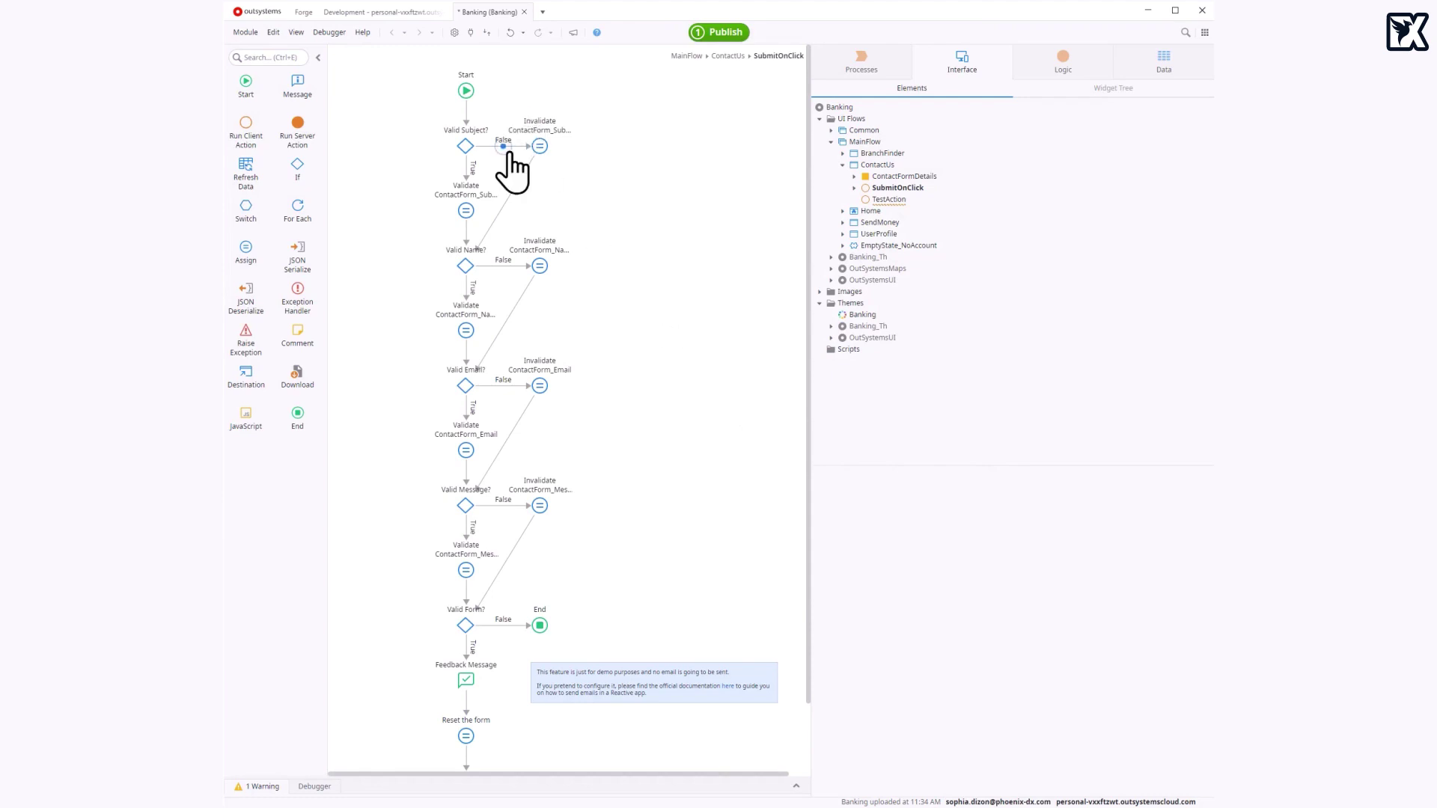
Close Banking with Don't Save and open Bankingv2.oml from Downloads in Service Studio
click(526, 13)
click(776, 427)
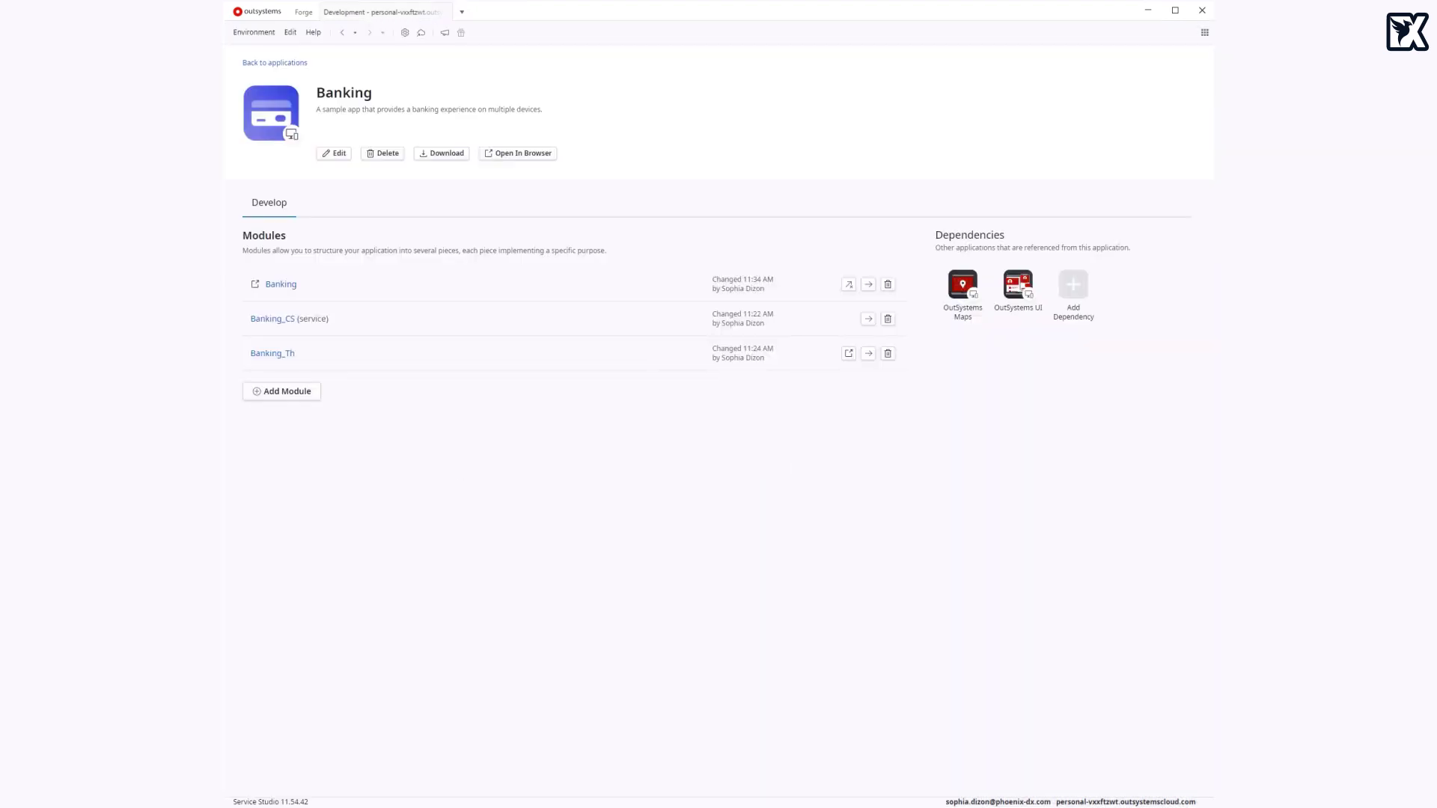
key(alt+Tab)
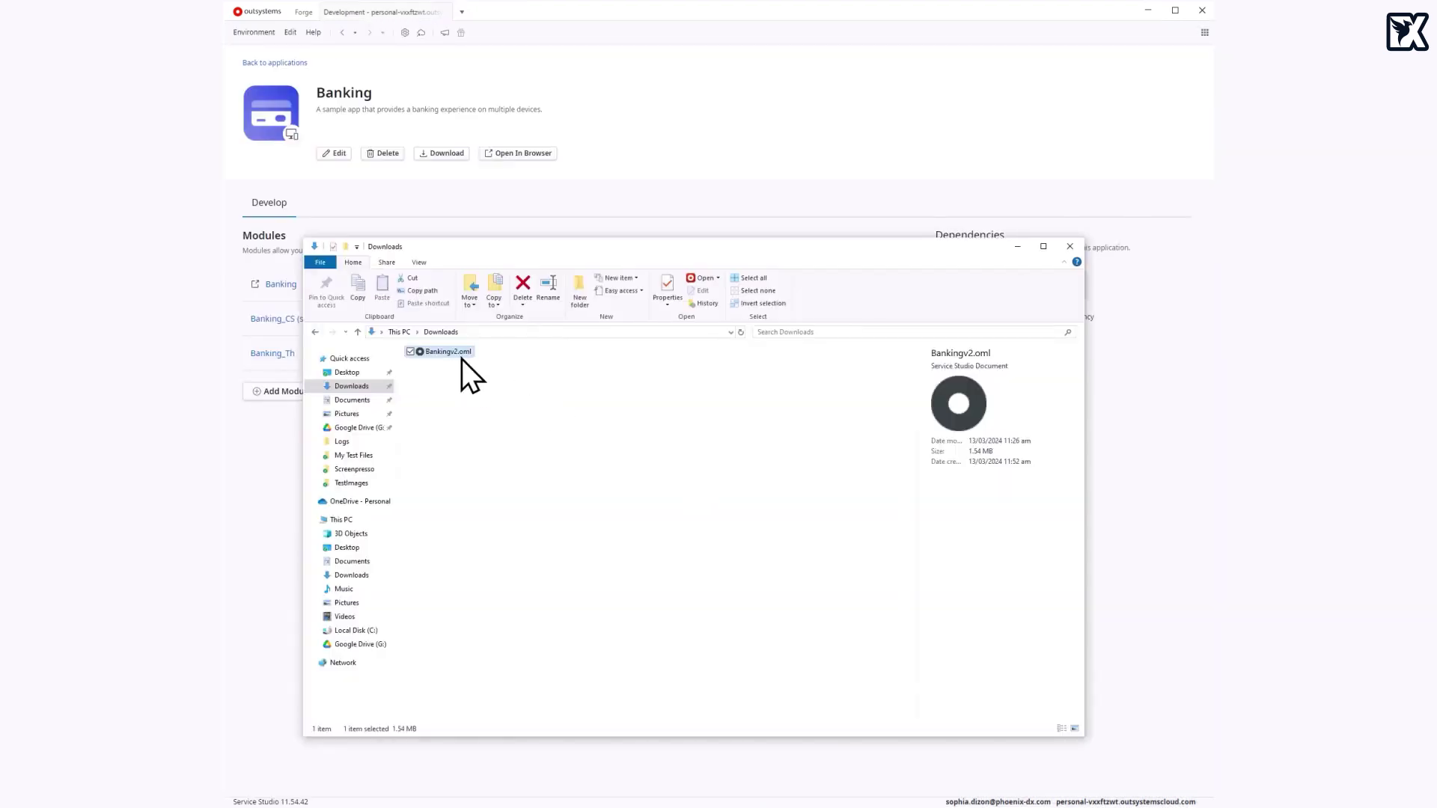
double_click(448, 351)
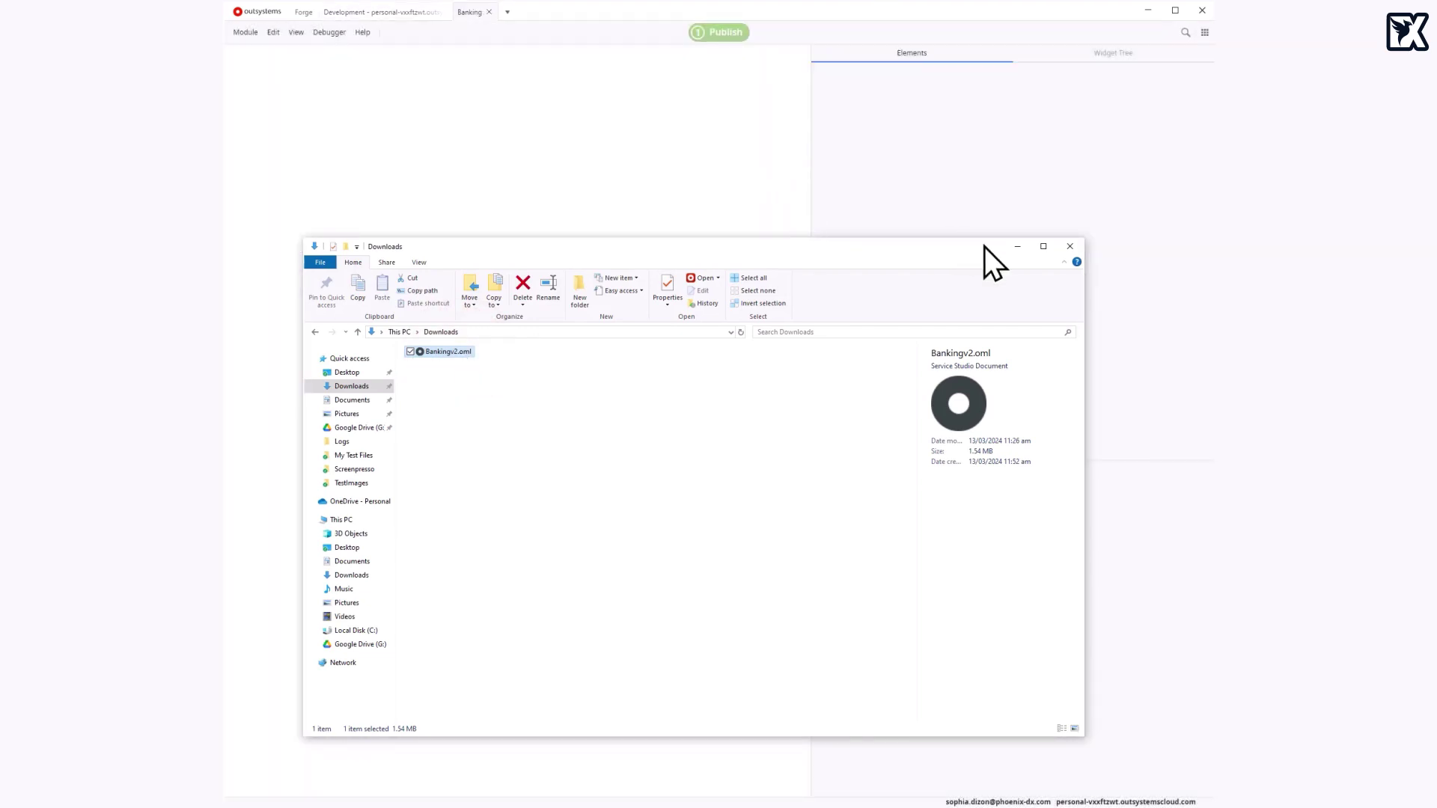
click(1014, 248)
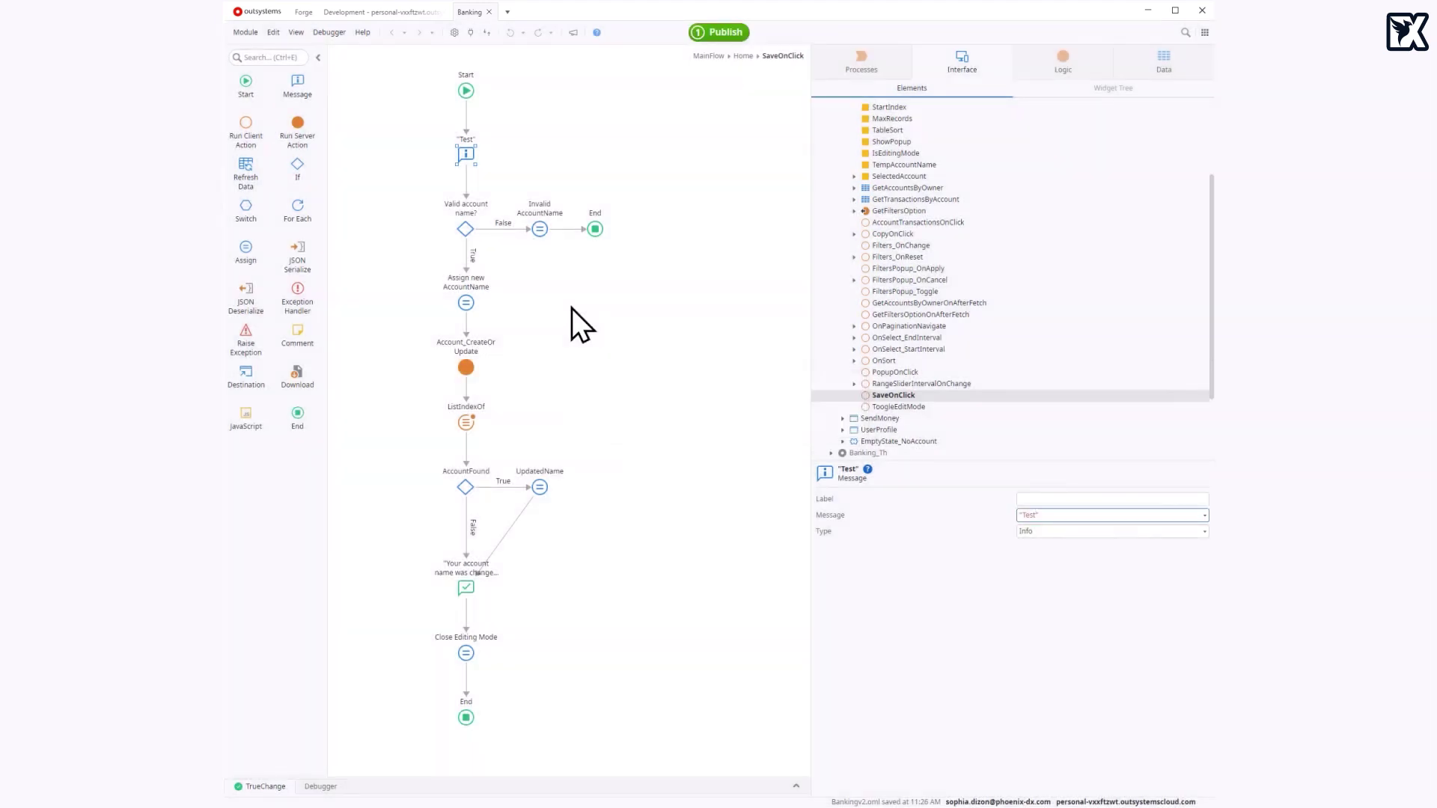
Merge with the published version, taking its SaveOnClick after reviewing both flows
click(247, 31)
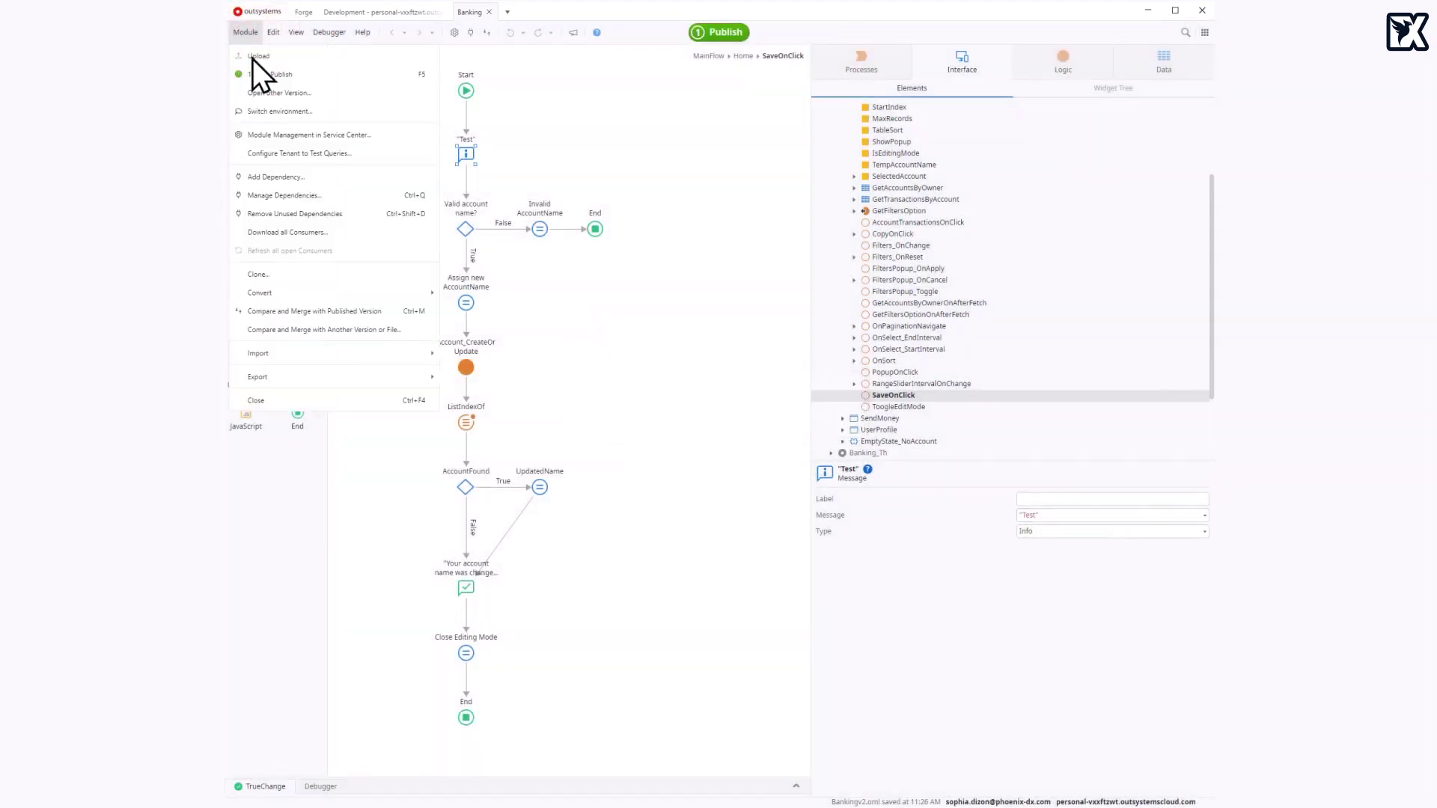
click(402, 315)
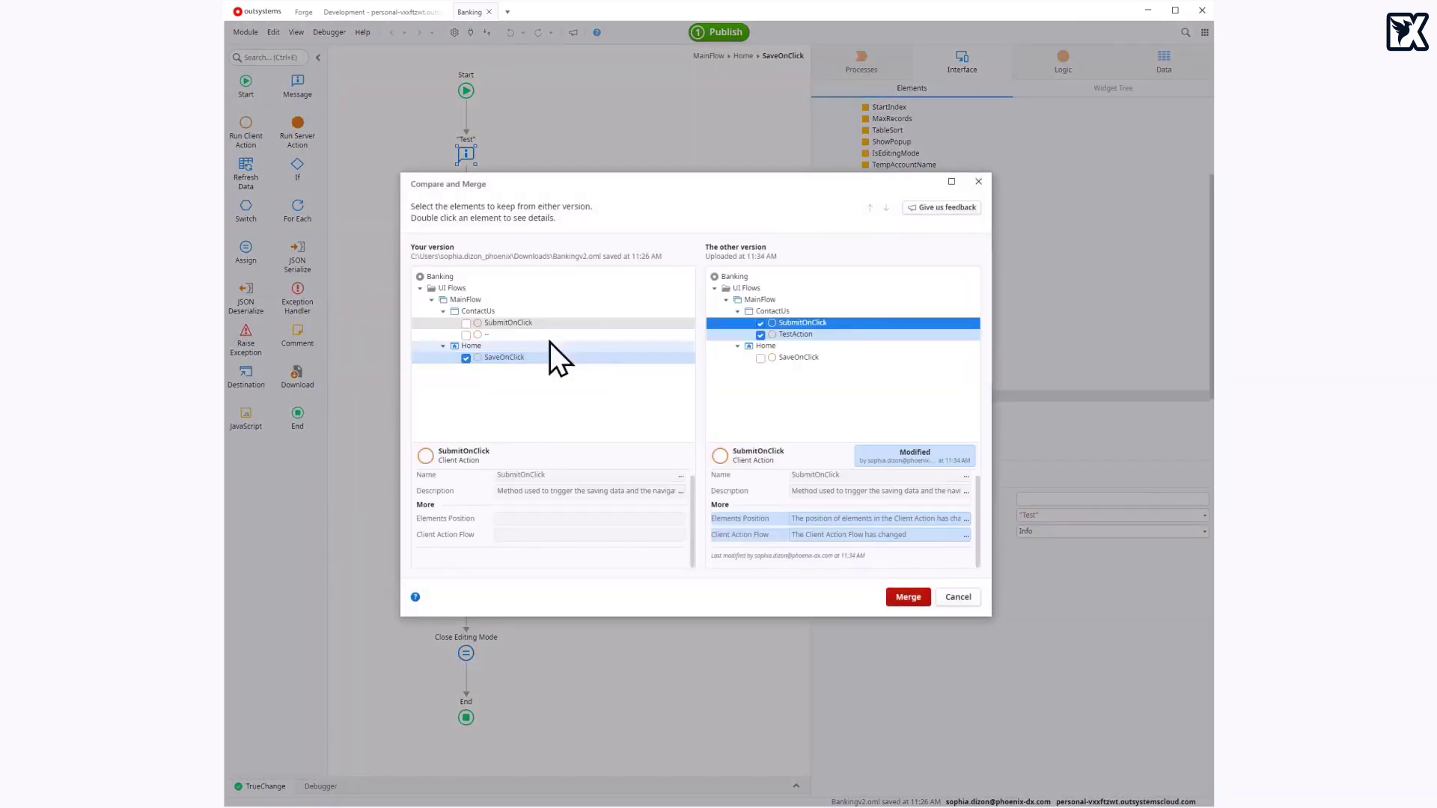
click(796, 359)
double_click(796, 357)
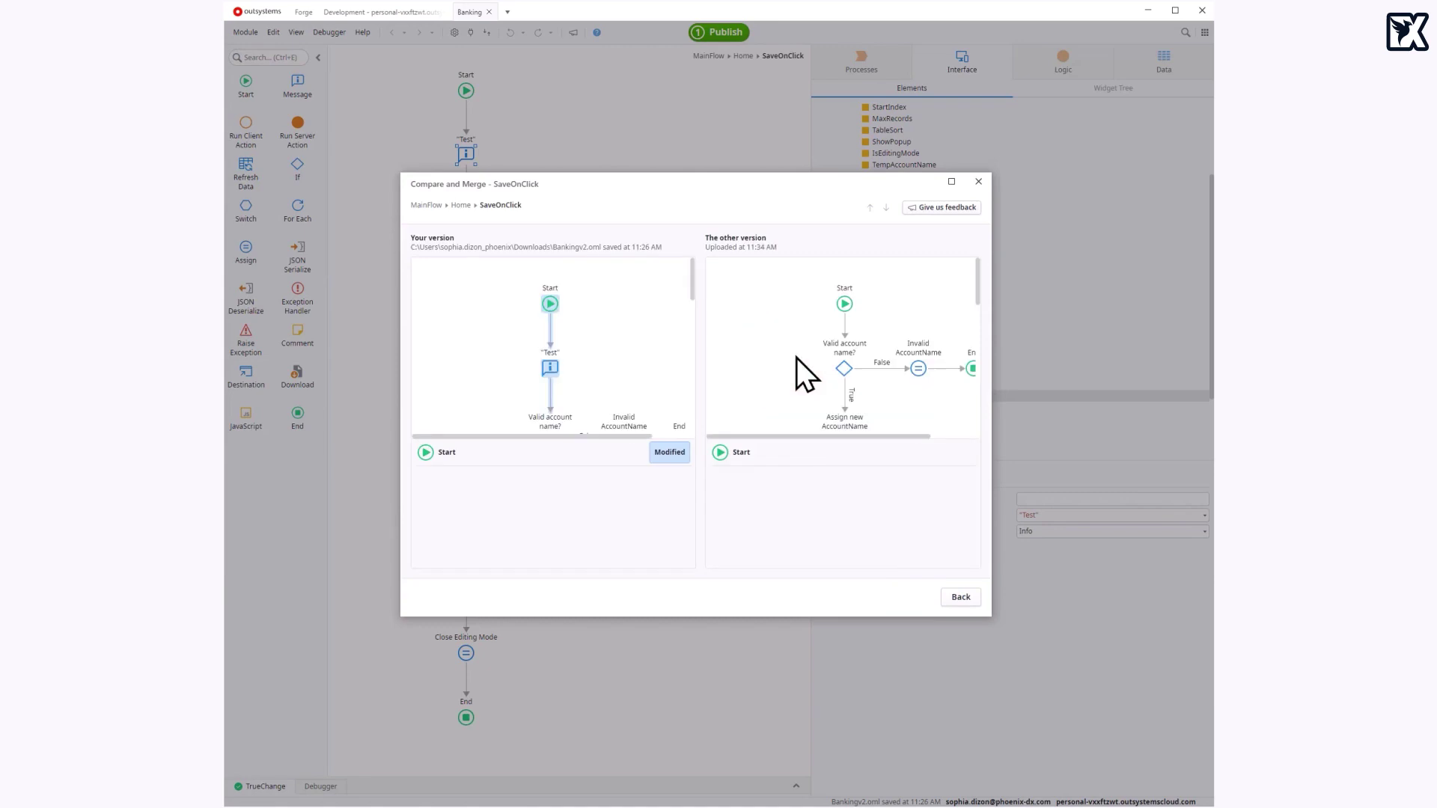
click(961, 596)
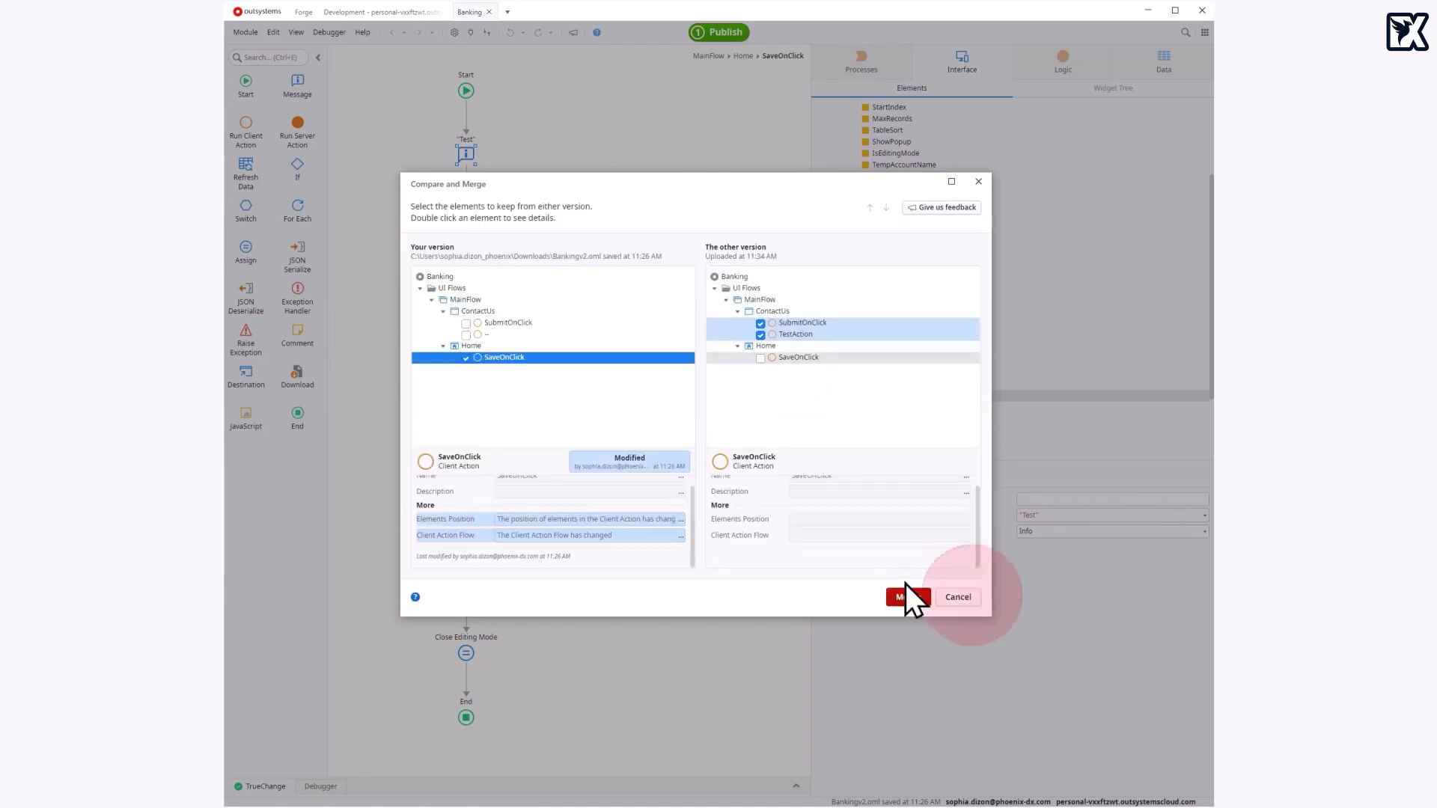
click(762, 358)
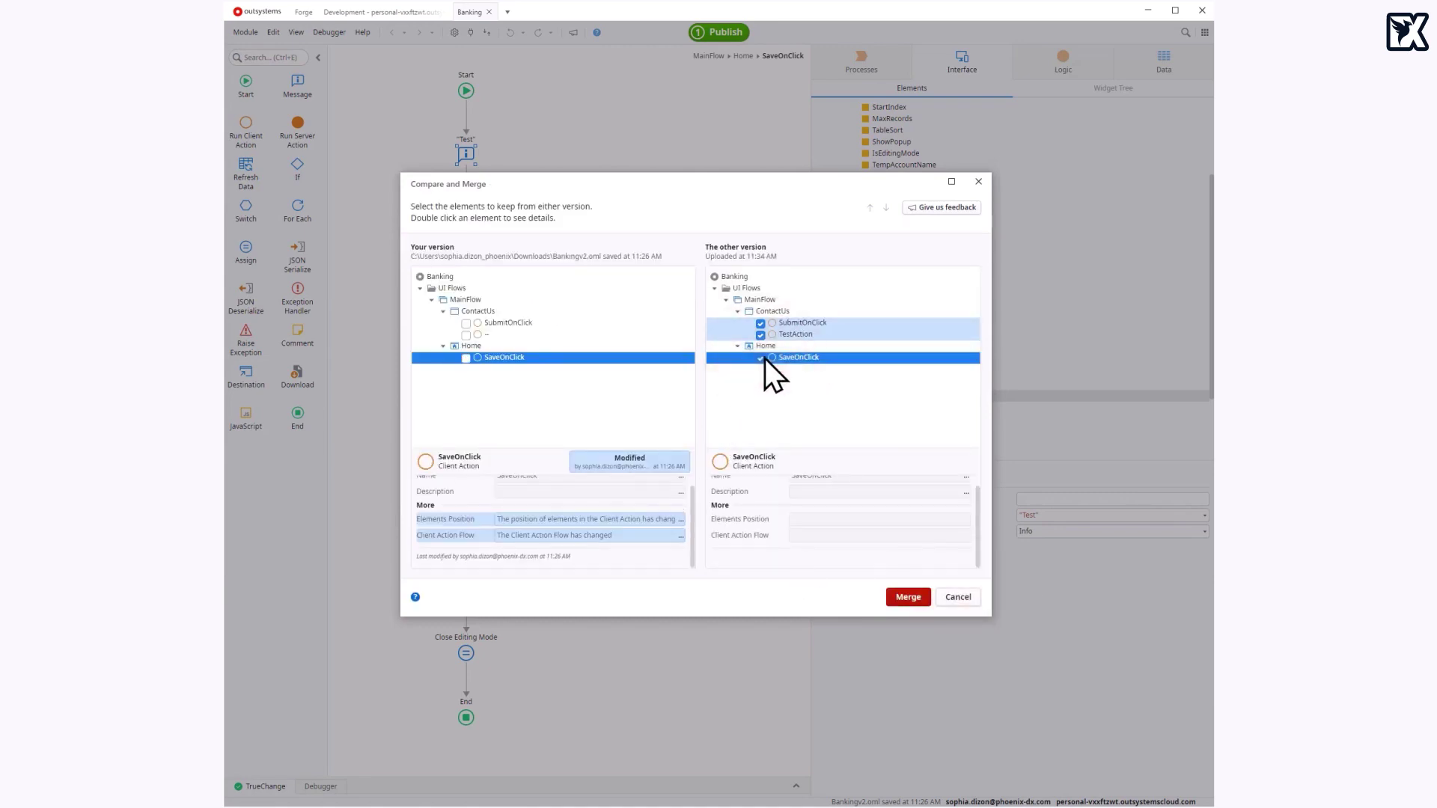
click(907, 596)
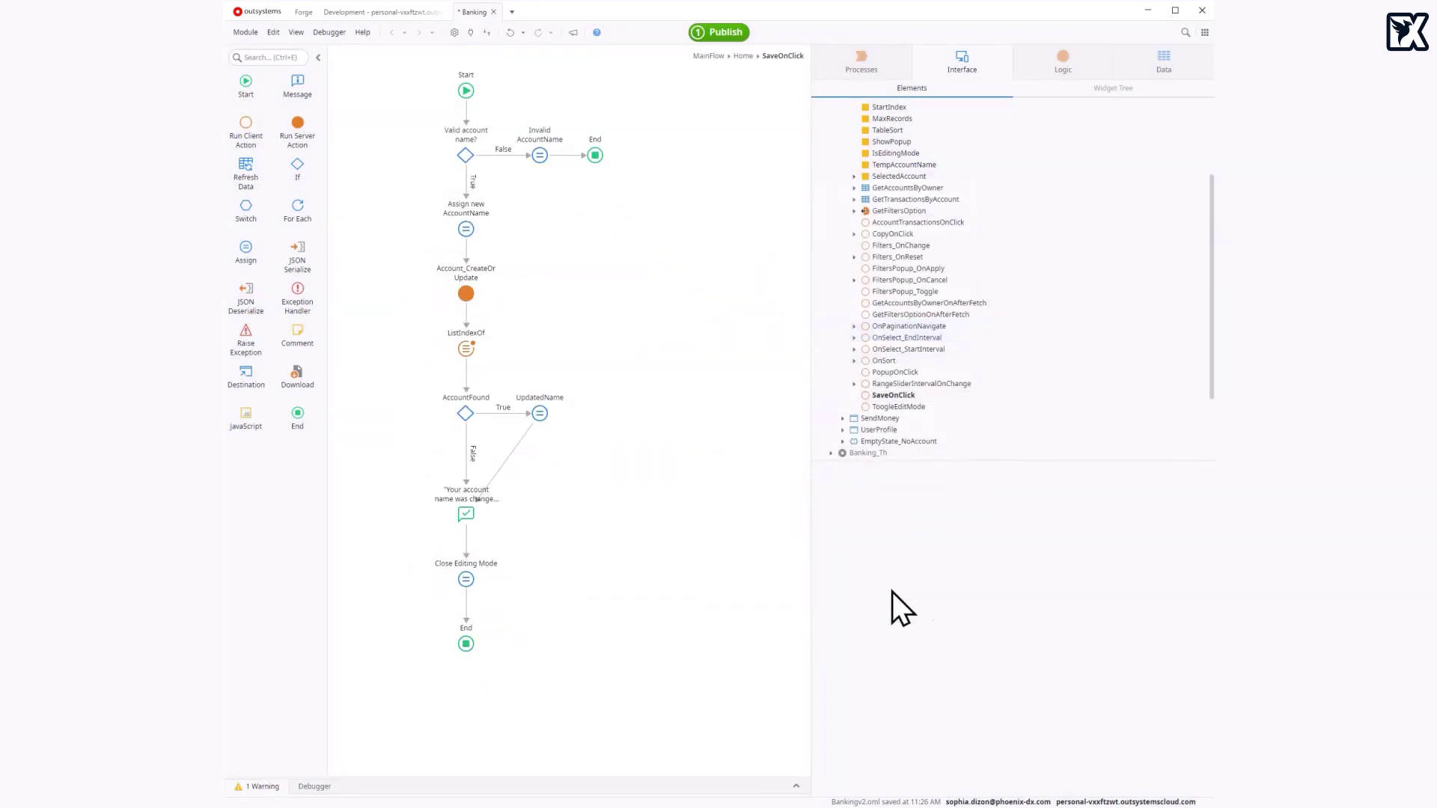